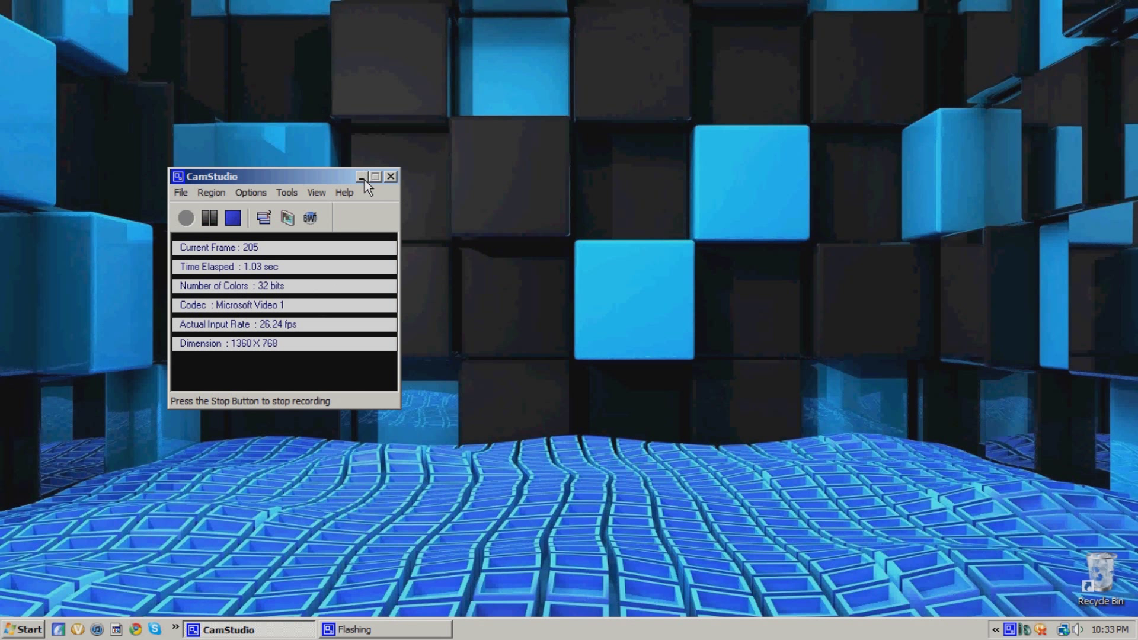
Step: Minimize the CamStudio window and show the Start menu's program list
{"action": "left_click", "coordinate": [361, 177]}
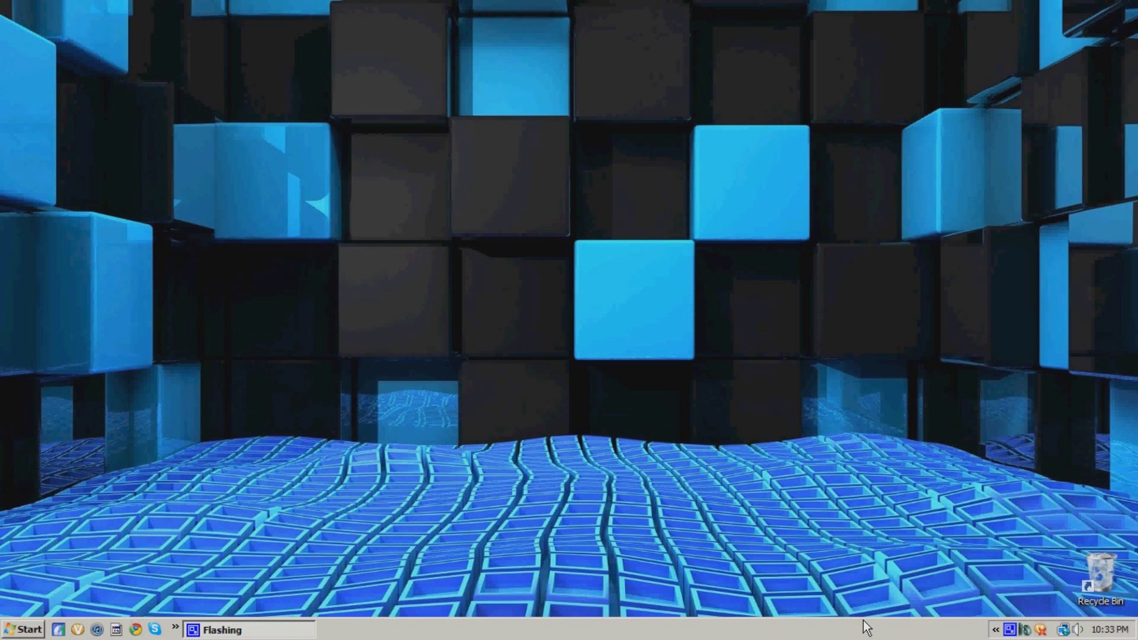
{"action": "left_click", "coordinate": [1042, 630]}
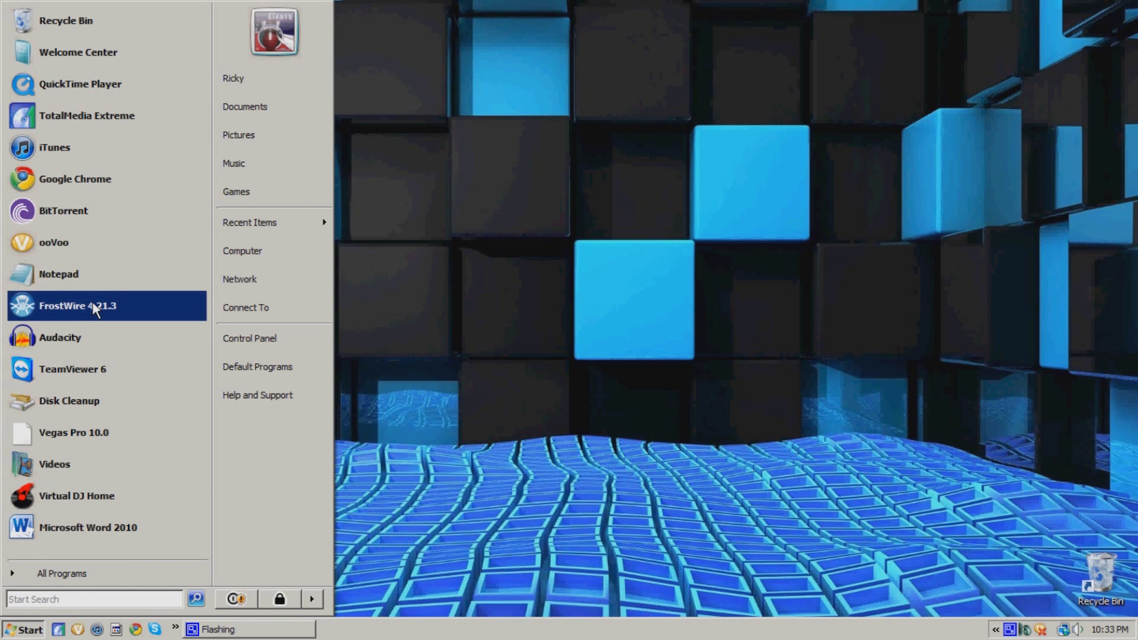
Step: Run the vegaspro100c_32bit installer from Documents > Downloads
{"action": "left_click", "coordinate": [282, 109]}
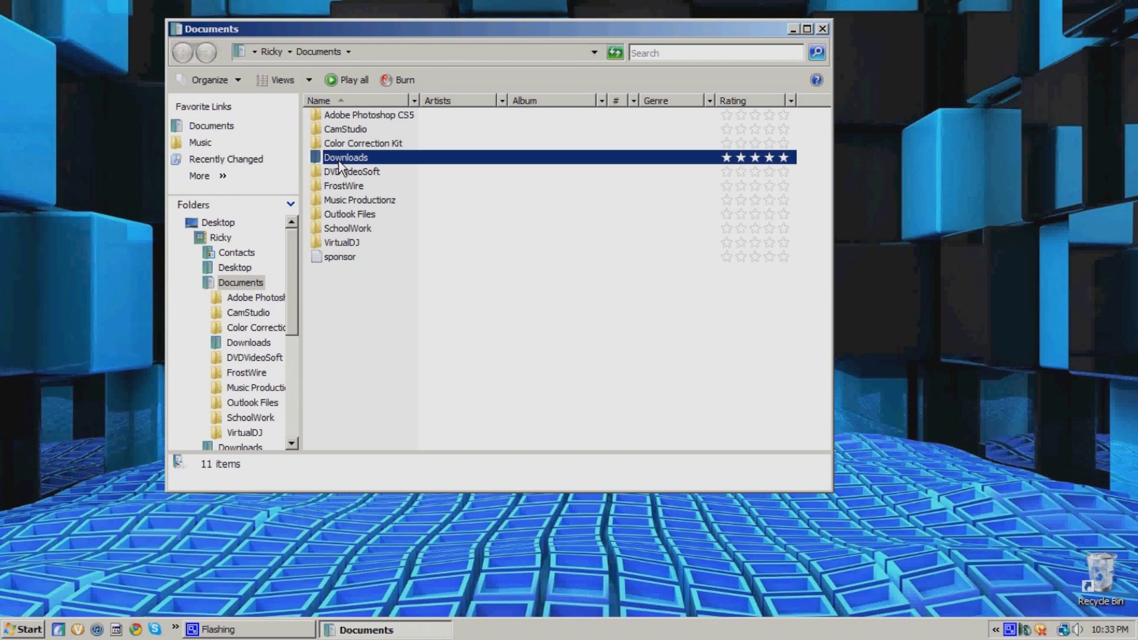
{"action": "double_click", "coordinate": [339, 161]}
{"action": "left_click_drag", "start_coordinate": [825, 177], "coordinate": [814, 342]}
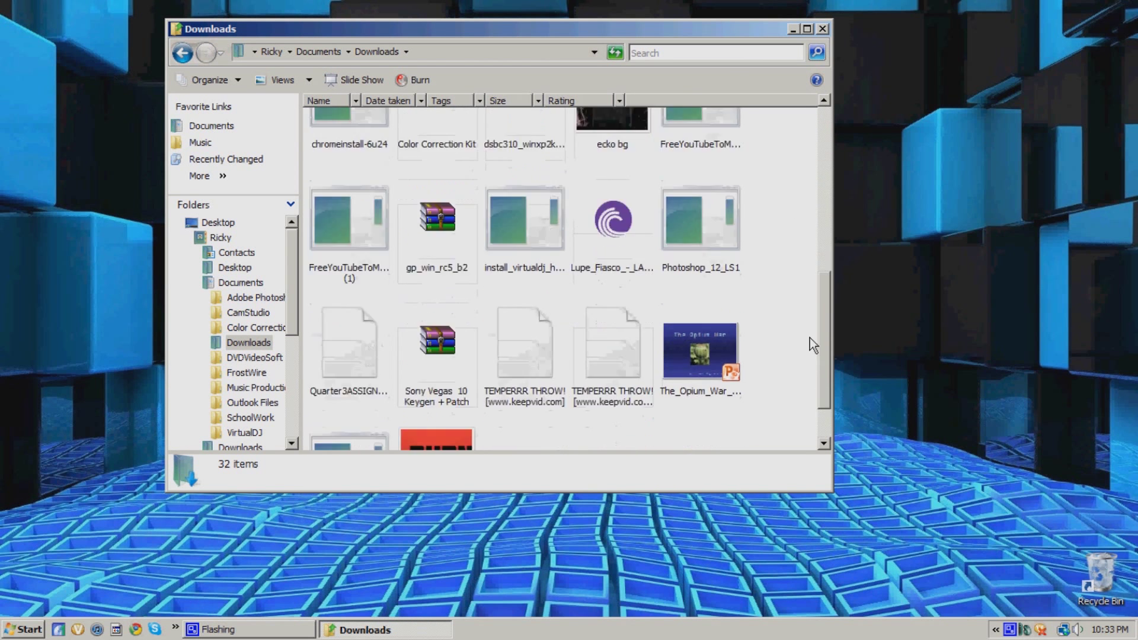
{"action": "left_click_drag", "start_coordinate": [818, 350], "coordinate": [818, 373]}
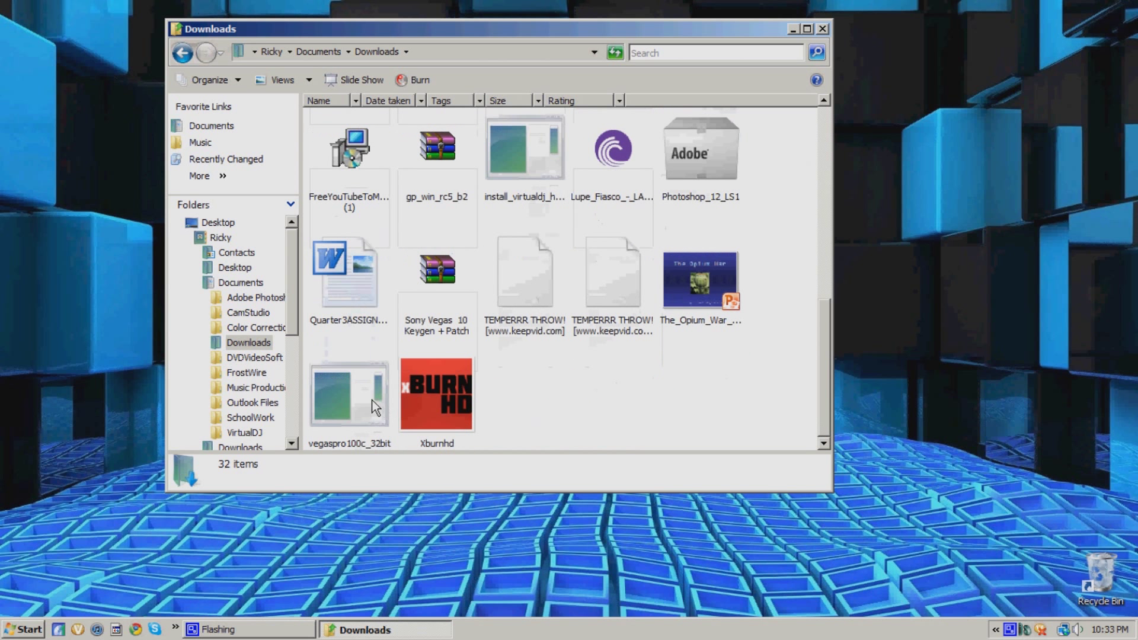
{"action": "left_click", "coordinate": [354, 377]}
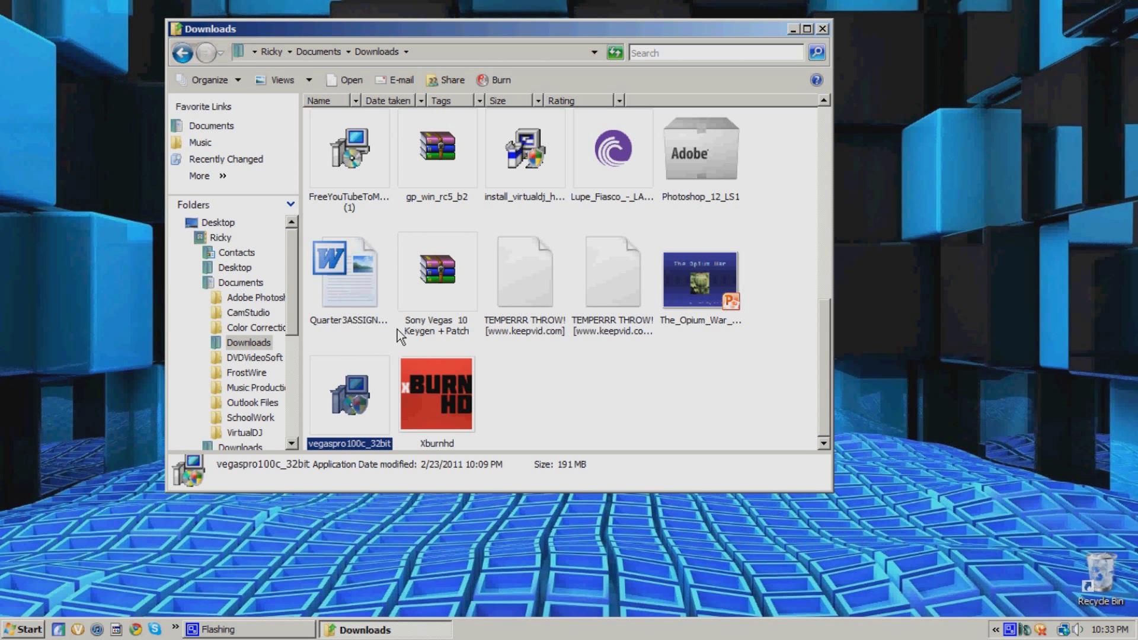
{"action": "left_click", "coordinate": [388, 592]}
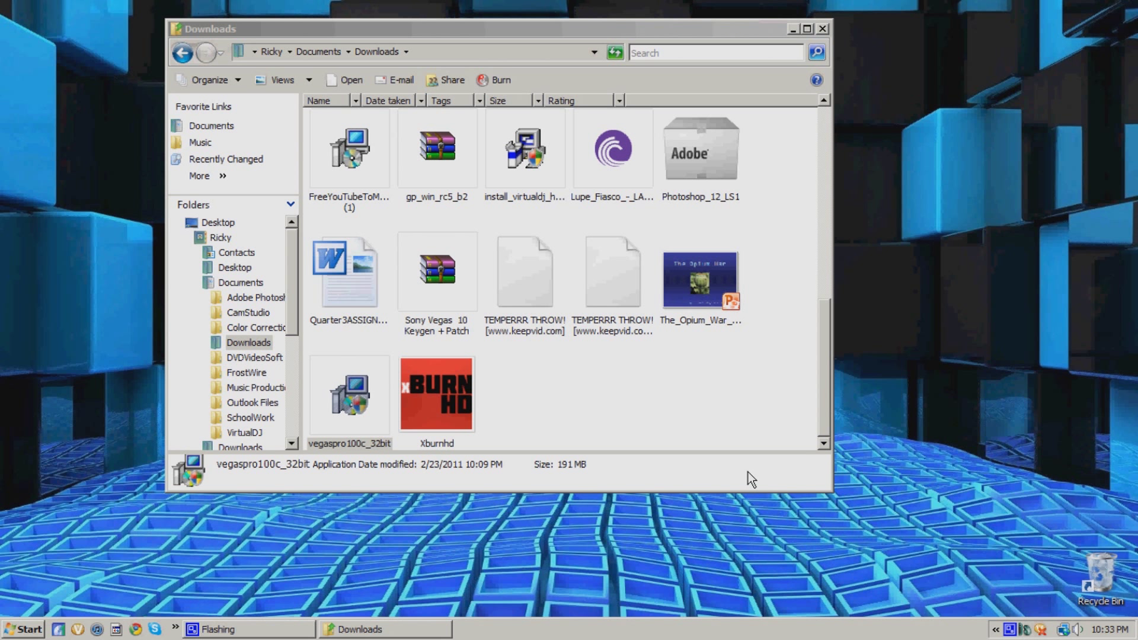
Step: Quit a background tray app and minimize the Downloads window while the installer starts
{"action": "left_click", "coordinate": [652, 591]}
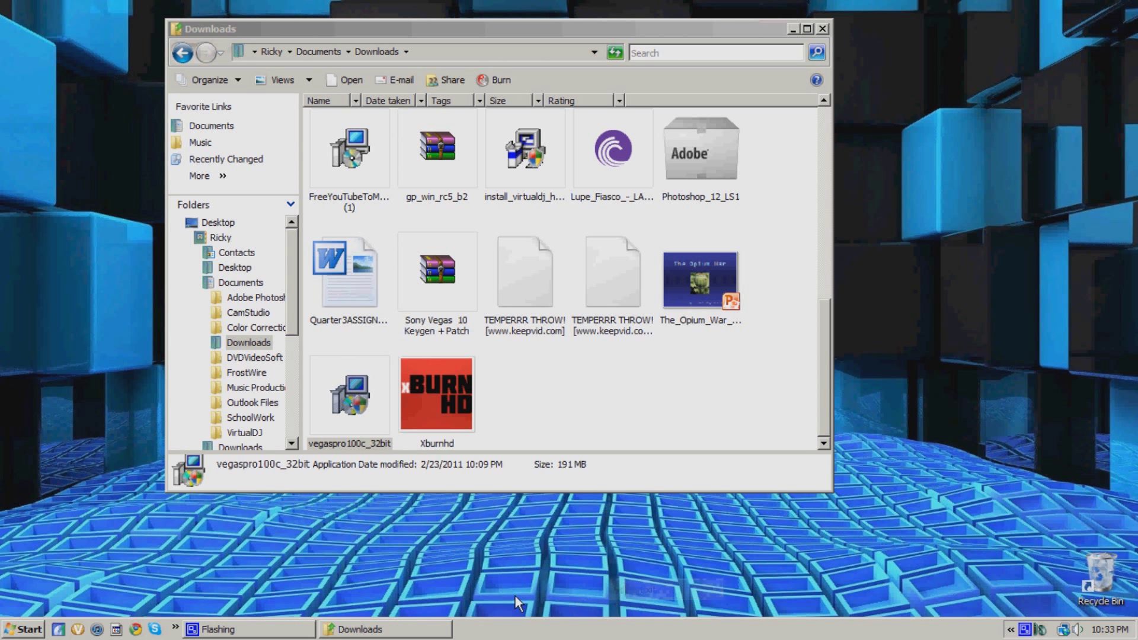
{"action": "left_click", "coordinate": [380, 630]}
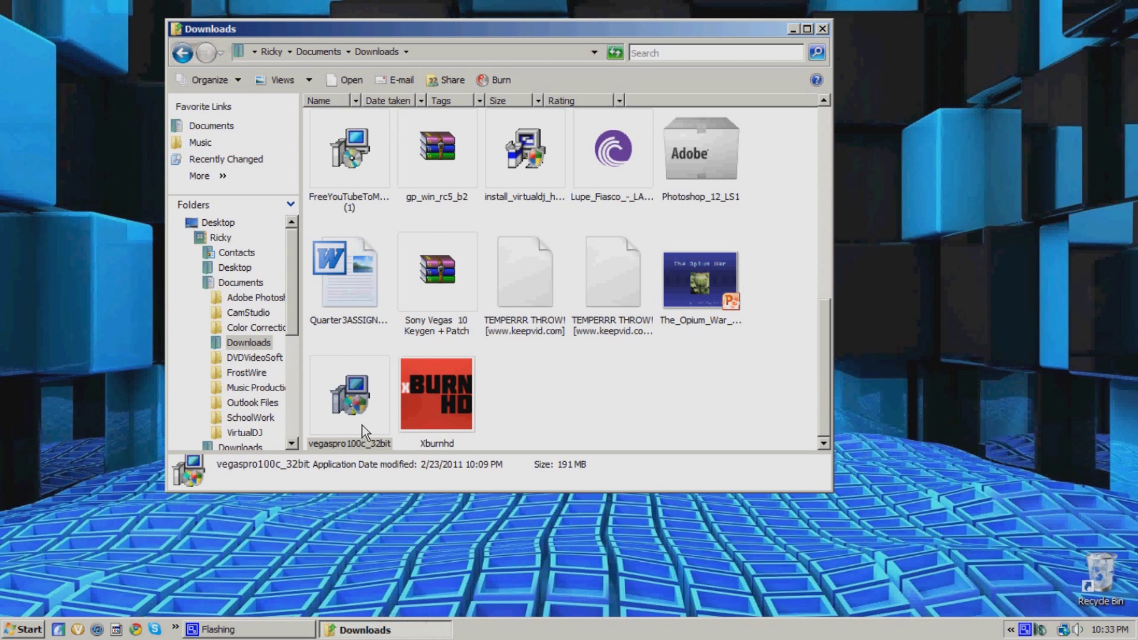
{"action": "left_click", "coordinate": [413, 637]}
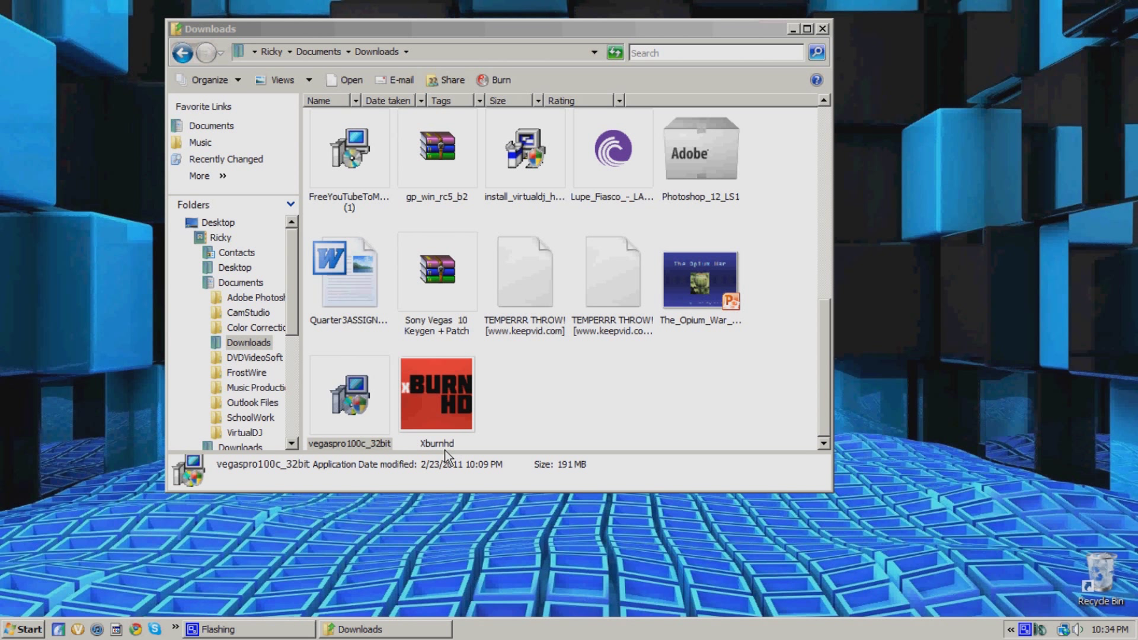
{"action": "left_click", "coordinate": [367, 630]}
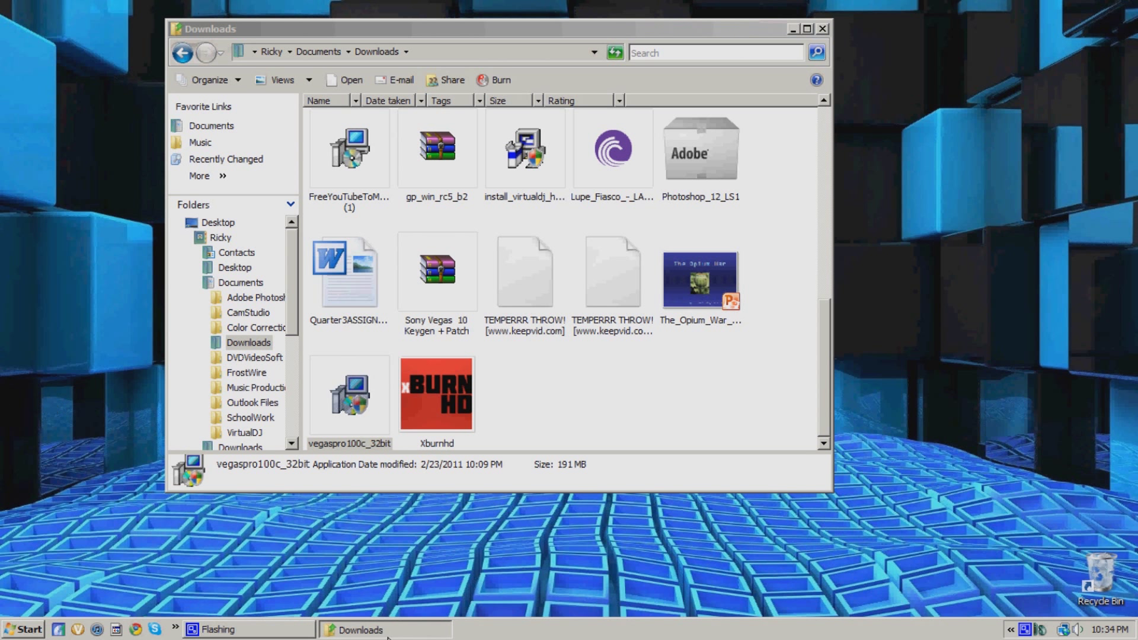
{"action": "left_click", "coordinate": [391, 630]}
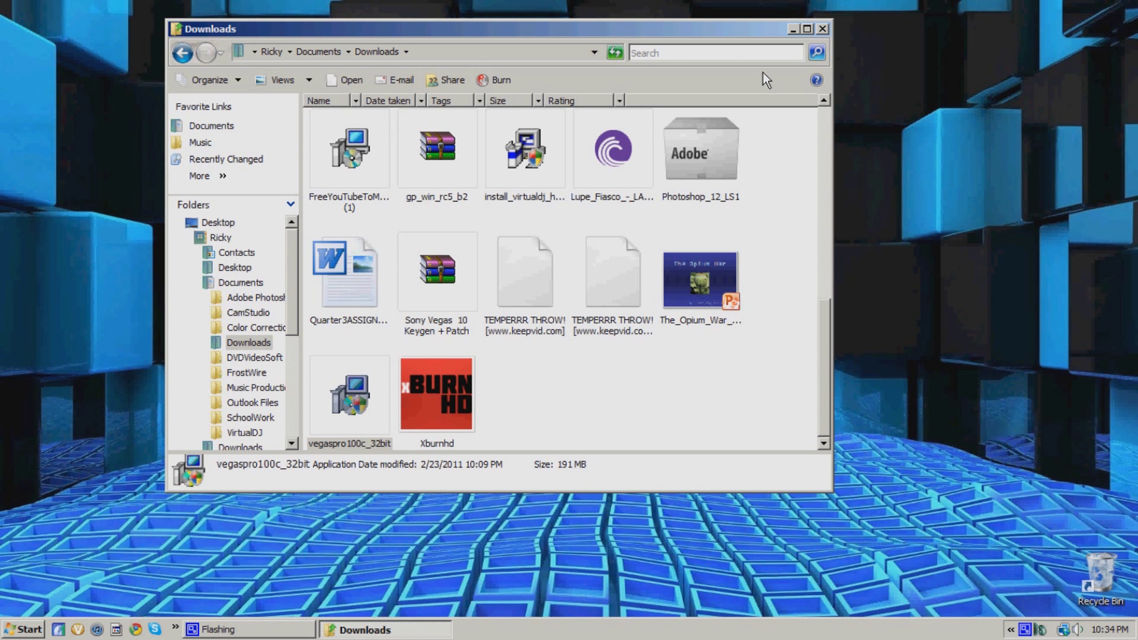
{"action": "left_click", "coordinate": [791, 31]}
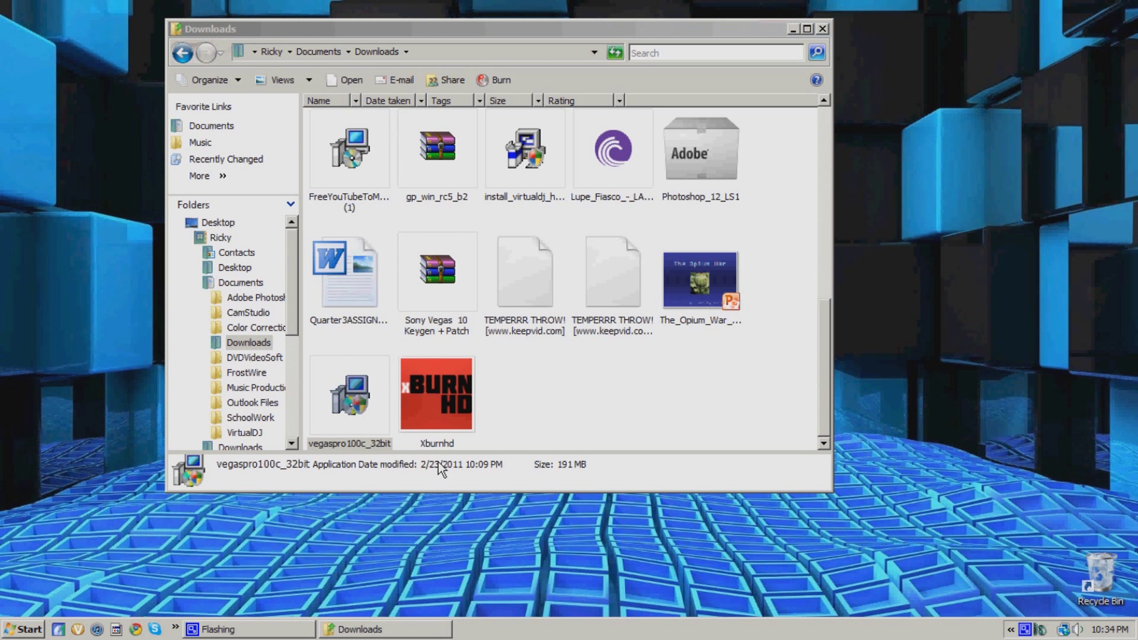
{"action": "left_click", "coordinate": [263, 636]}
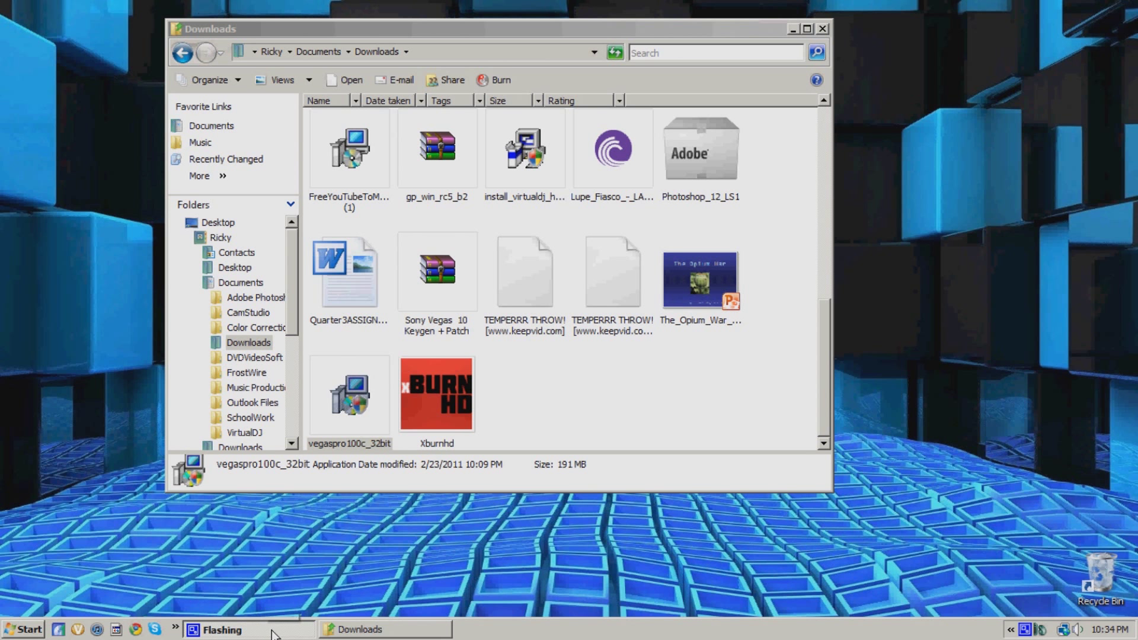
{"action": "left_click", "coordinate": [356, 630]}
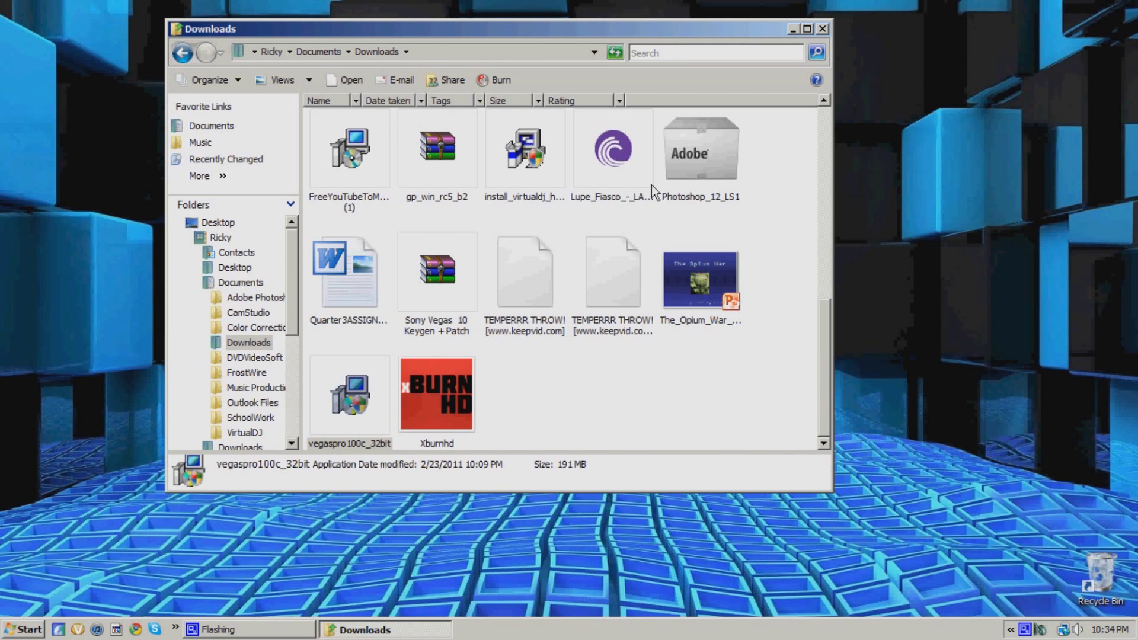
{"action": "left_click", "coordinate": [791, 30]}
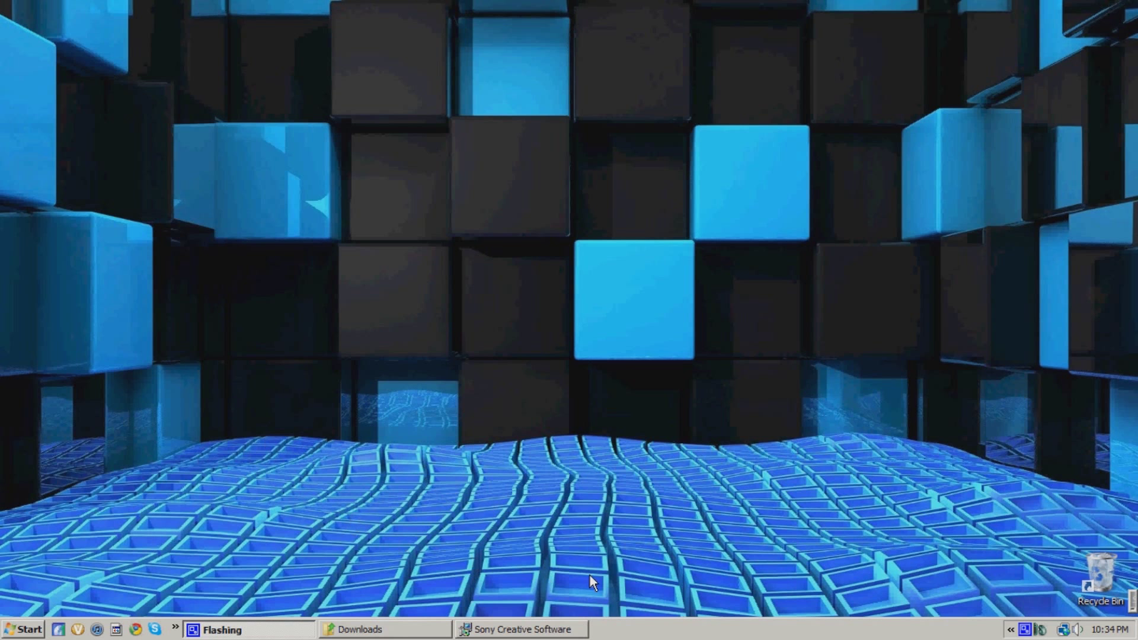
Step: Install Vegas Pro 10.0 to the default folder with the EULA accepted, declining the restart
{"action": "left_click", "coordinate": [657, 442]}
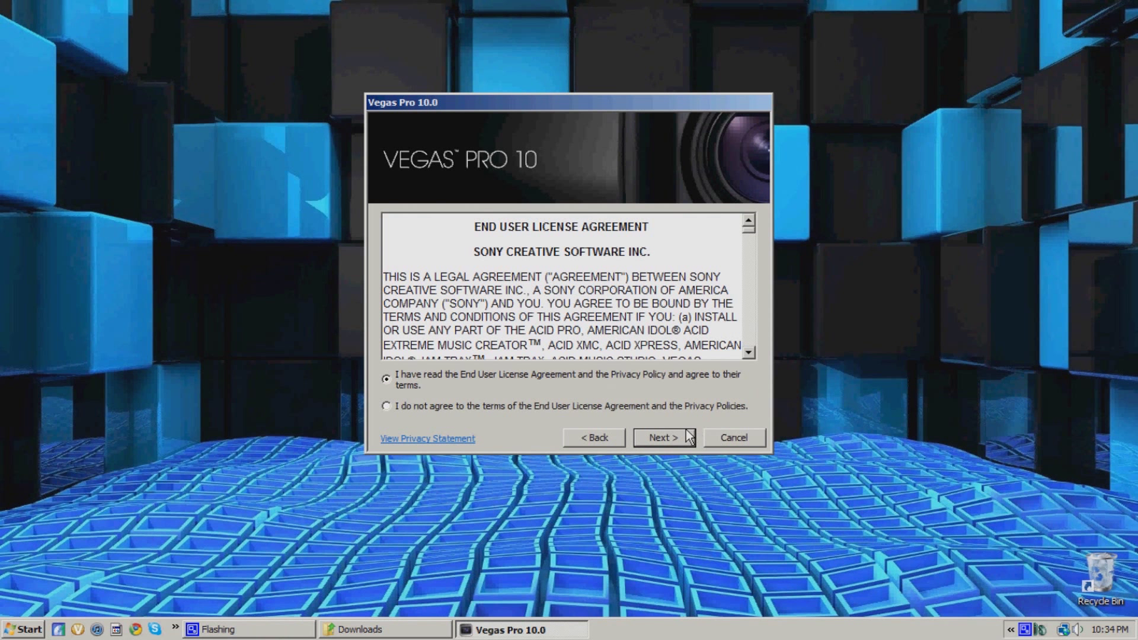
{"action": "left_click", "coordinate": [686, 434]}
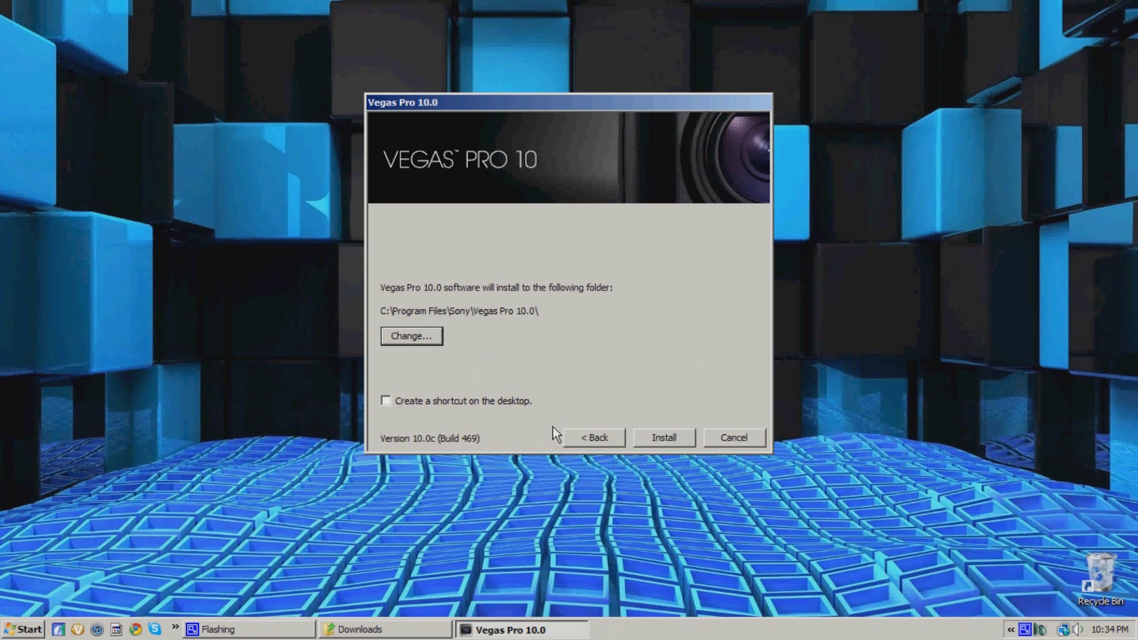
{"action": "left_click", "coordinate": [684, 441]}
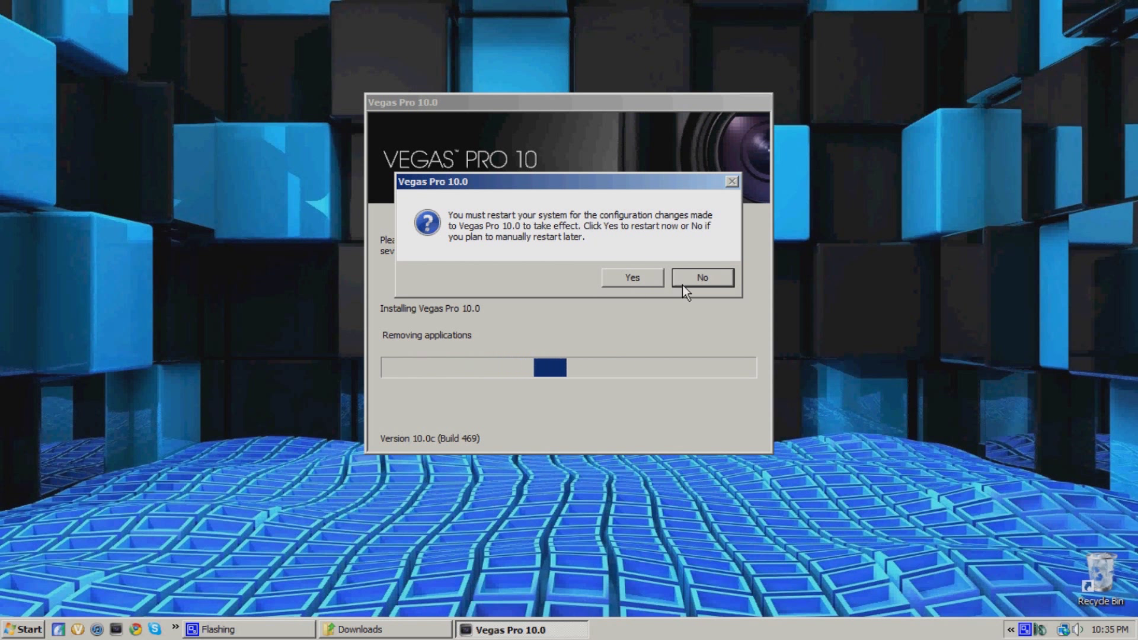
{"action": "left_click", "coordinate": [688, 279]}
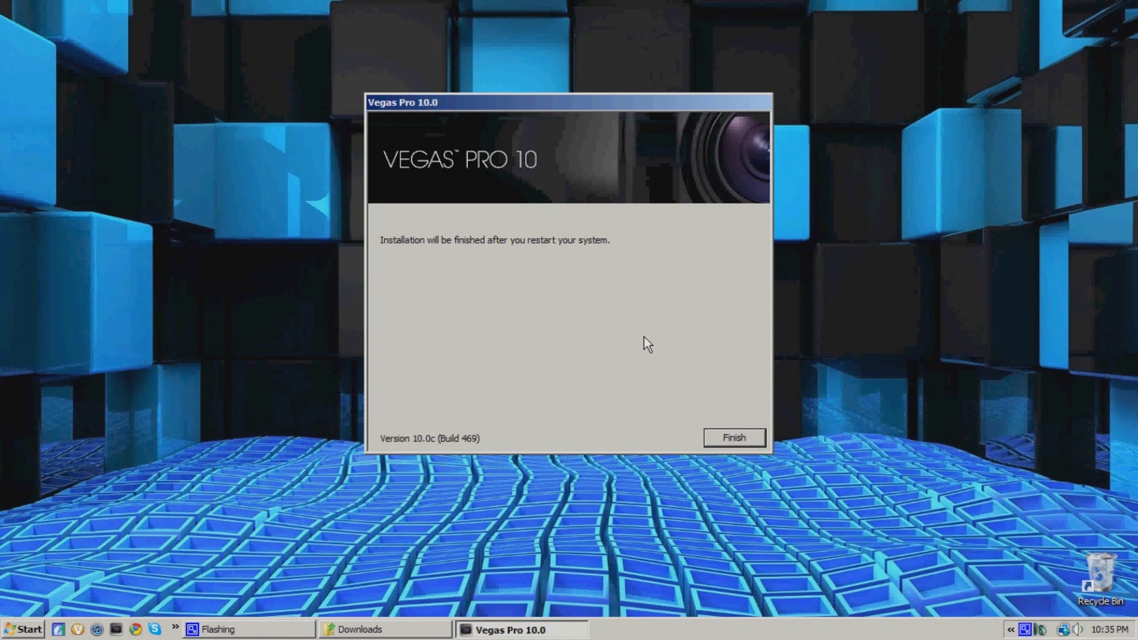
{"action": "left_click", "coordinate": [733, 437]}
{"action": "left_click", "coordinate": [22, 629]}
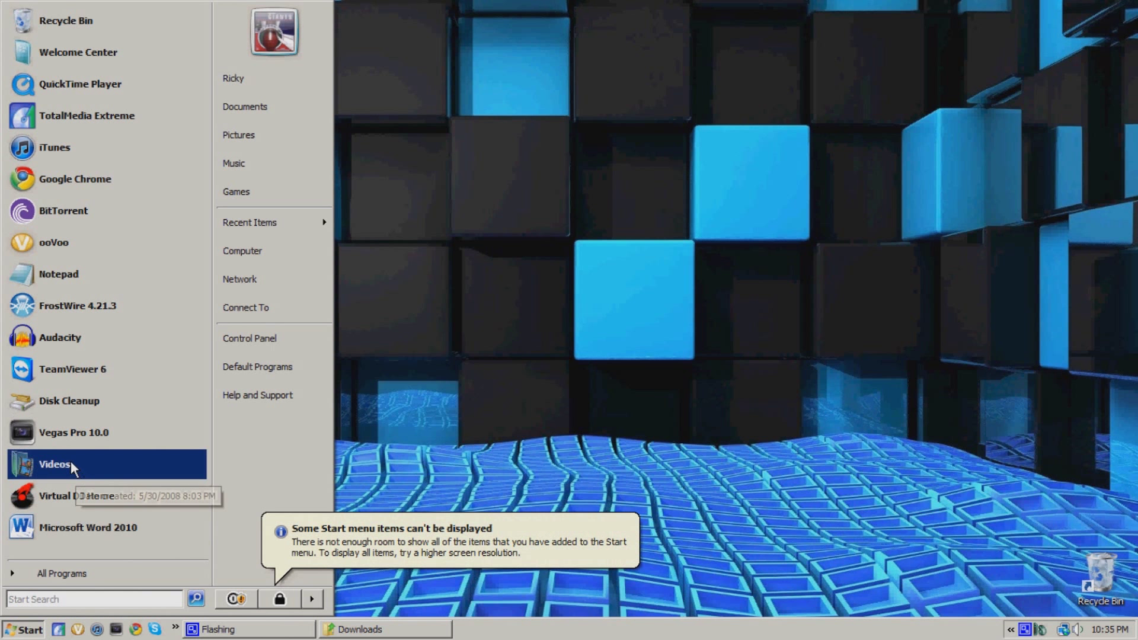
Step: Launch Vegas Pro 10.0, confirm its administrator prompt, and rearrange the Downloads window
{"action": "left_click", "coordinate": [62, 444]}
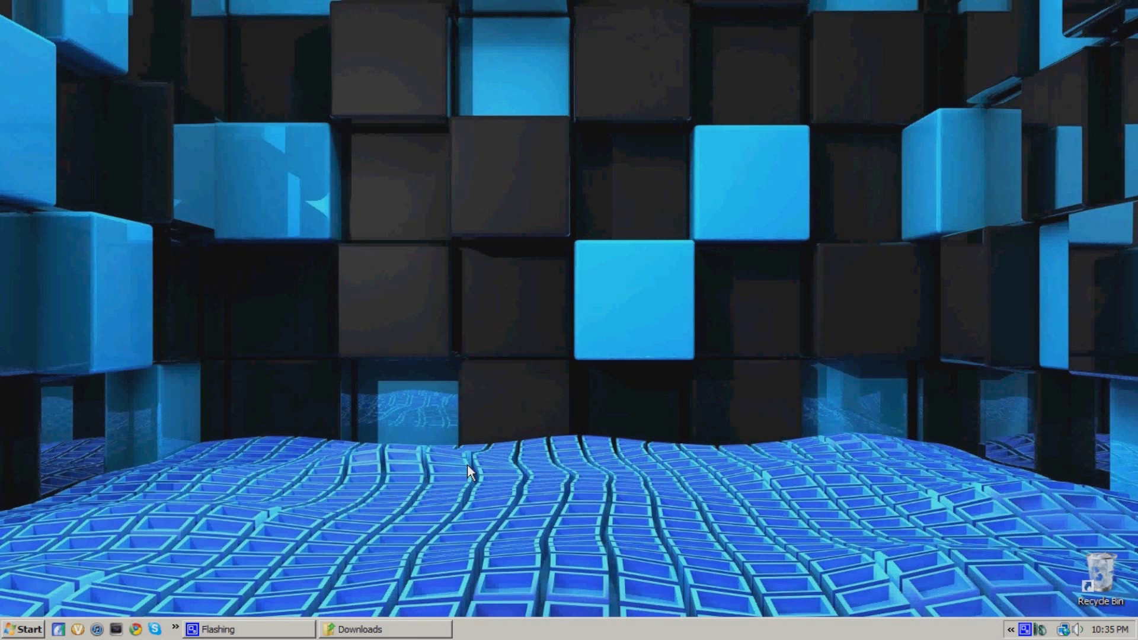
{"action": "left_click", "coordinate": [386, 630]}
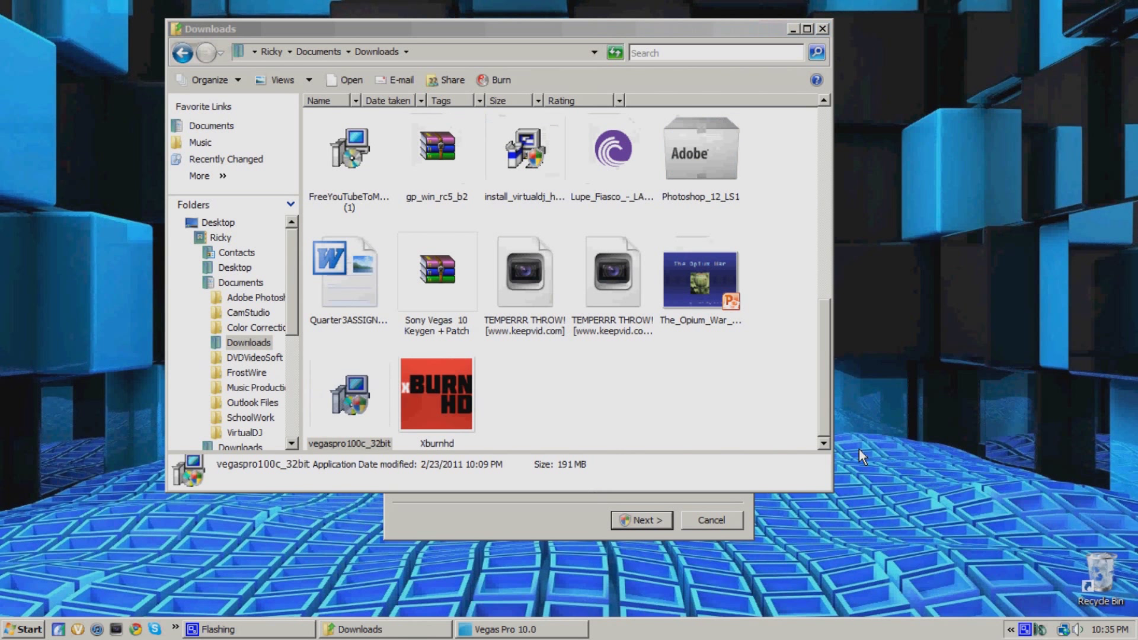
{"action": "left_click", "coordinate": [489, 538]}
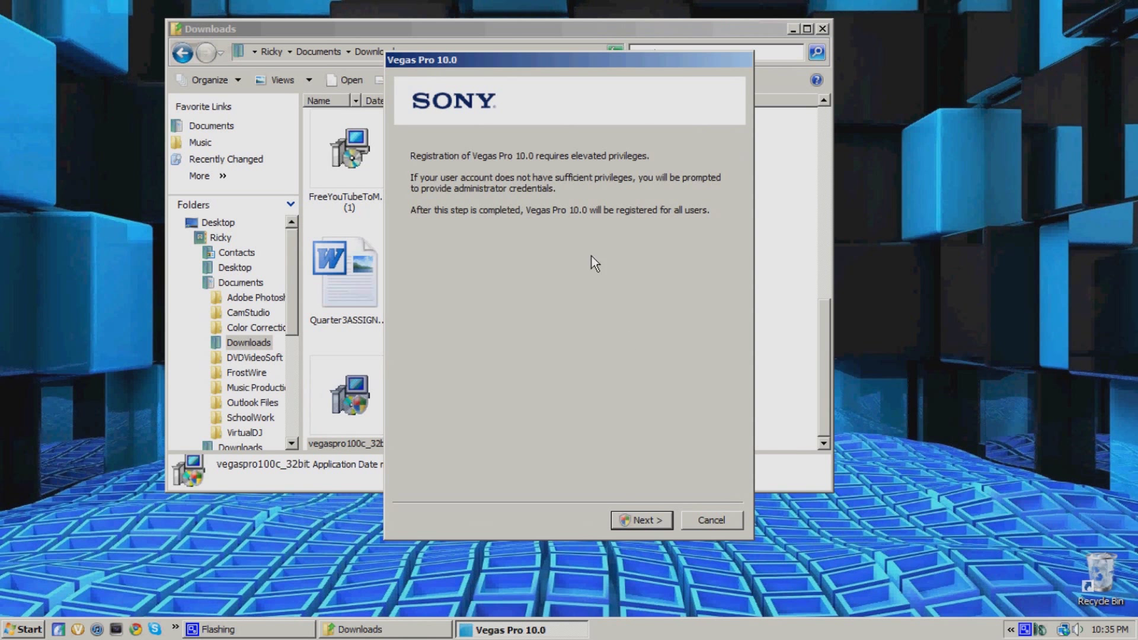
{"action": "left_click_drag", "start_coordinate": [567, 29], "coordinate": [1038, 28]}
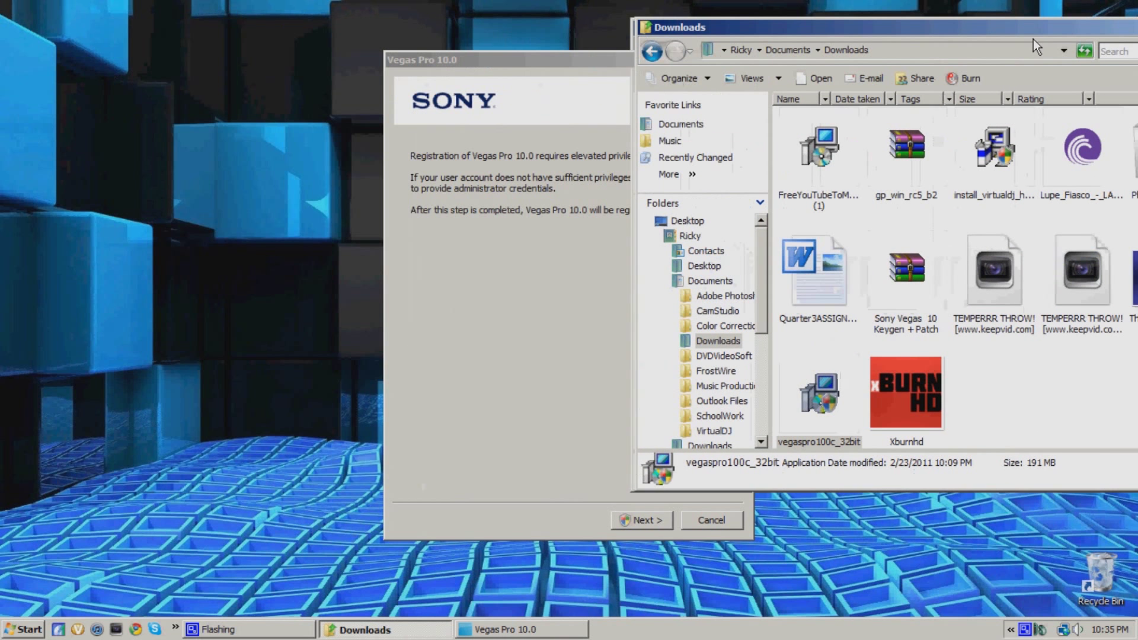
{"action": "left_click", "coordinate": [480, 64]}
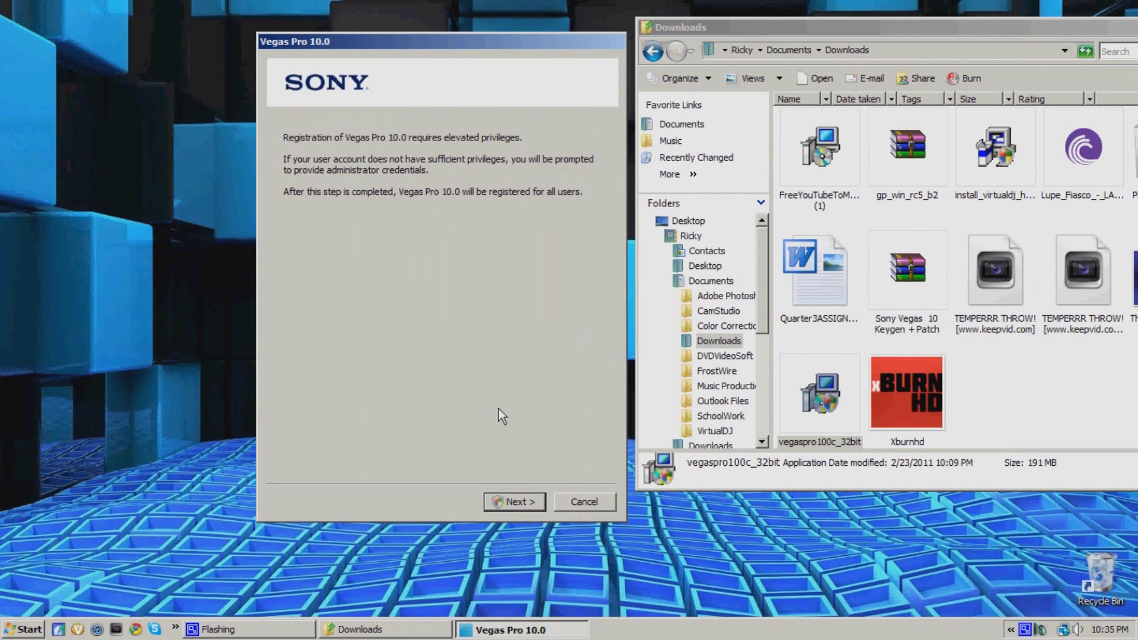
{"action": "key", "text": "Return"}
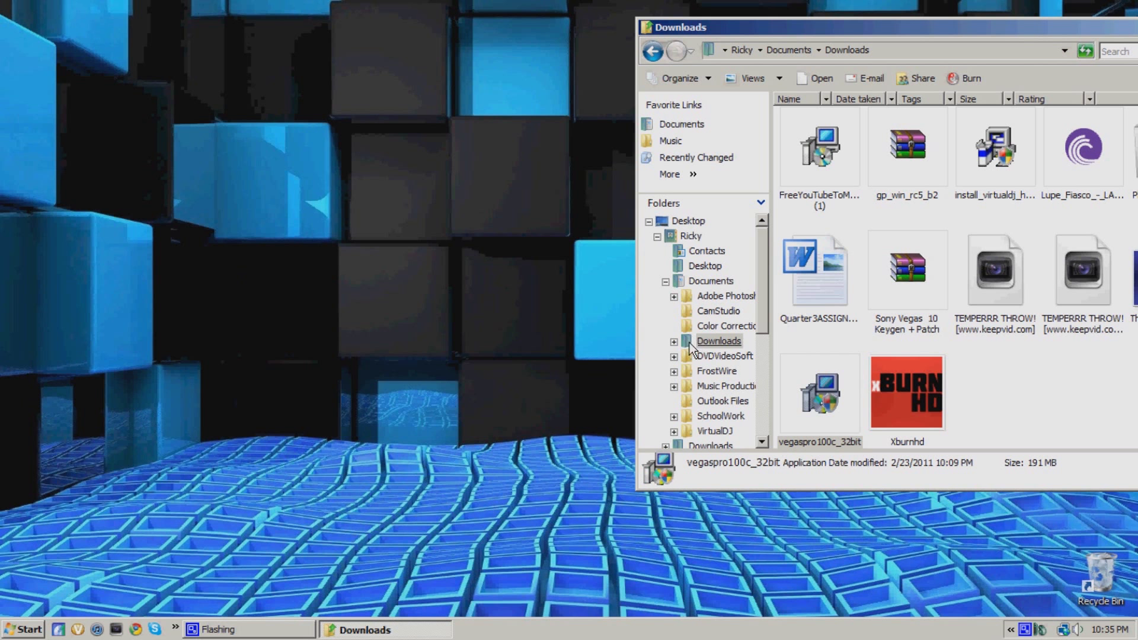
{"action": "left_click_drag", "start_coordinate": [833, 31], "coordinate": [447, 60]}
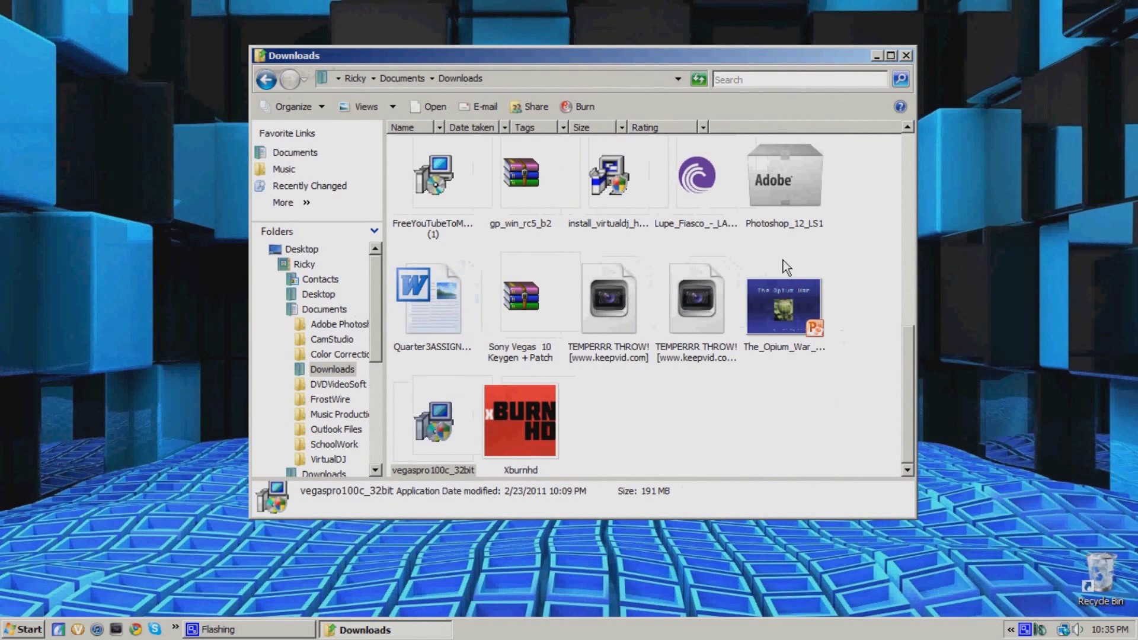
{"action": "left_click_drag", "start_coordinate": [904, 361], "coordinate": [912, 162]}
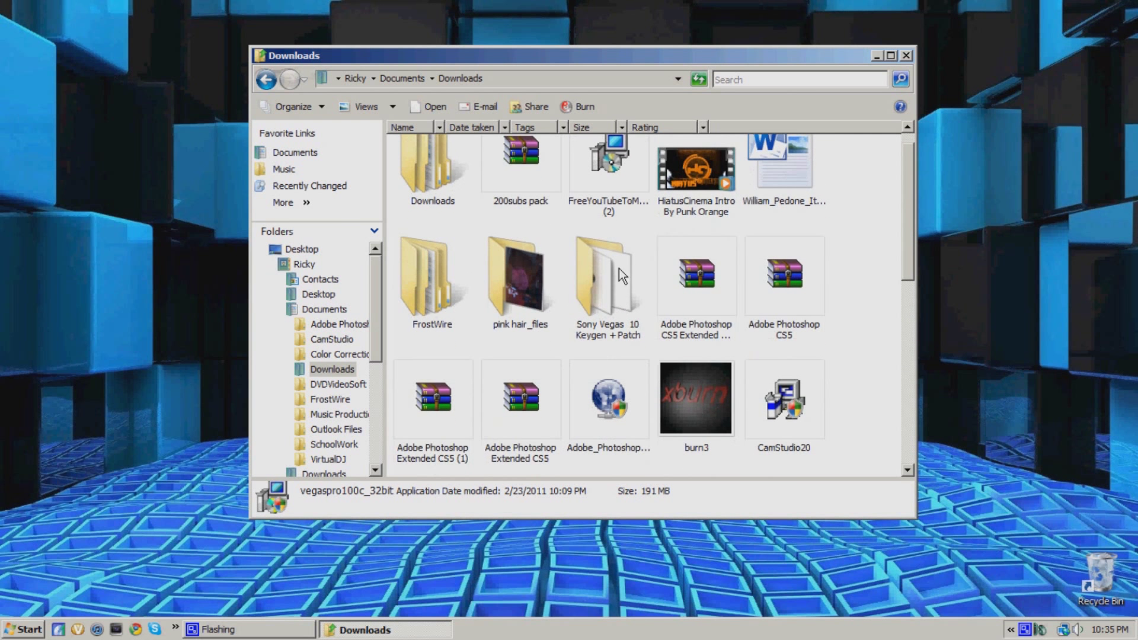
Step: Run SonyVegasPro Patch as administrator from the Sony Vegas 10 Keygen + Patch folder
{"action": "double_click", "coordinate": [615, 271]}
{"action": "left_click", "coordinate": [460, 157]}
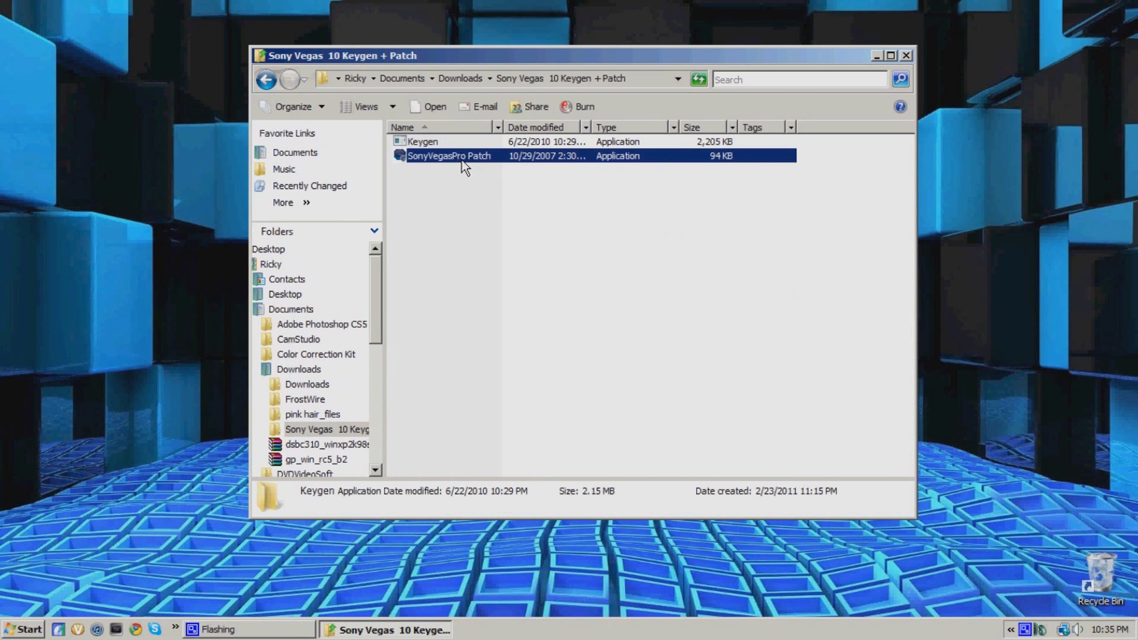
{"action": "left_click", "coordinate": [475, 186]}
{"action": "left_click", "coordinate": [475, 159]}
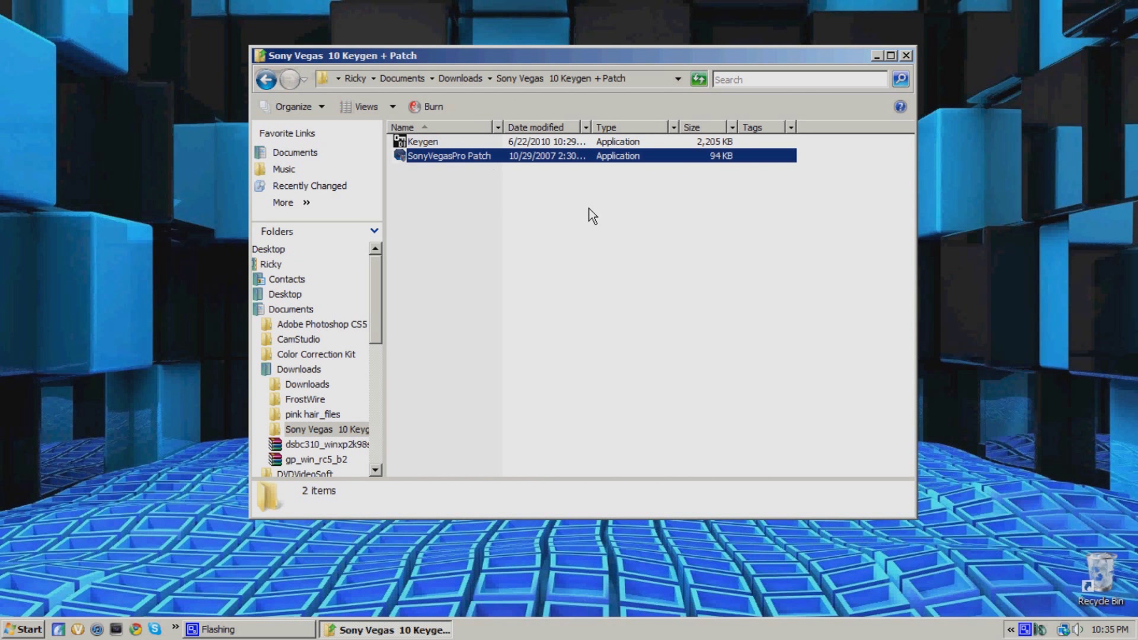
{"action": "right_click", "coordinate": [476, 157]}
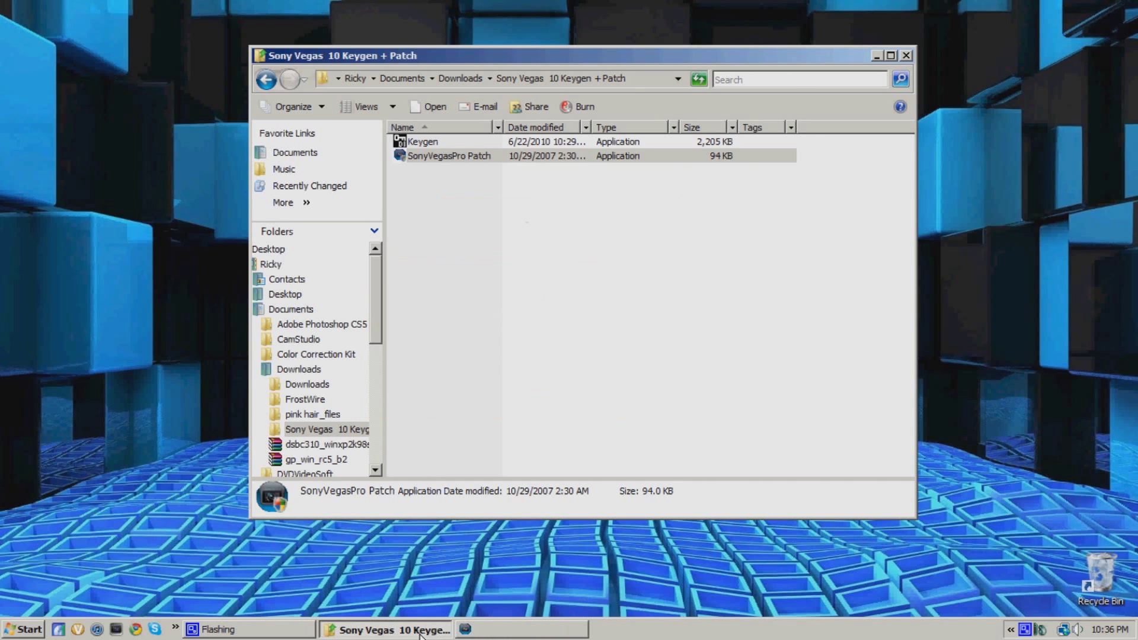
{"action": "left_click", "coordinate": [420, 631]}
{"action": "left_click_drag", "start_coordinate": [708, 223], "coordinate": [670, 347]}
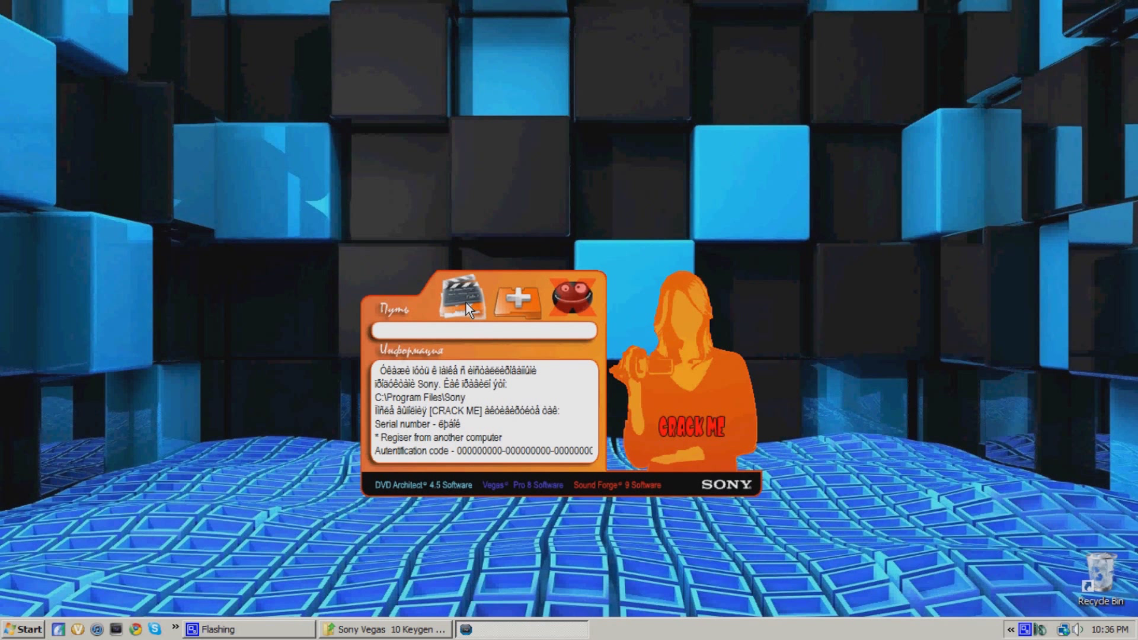
Step: Browse through OS (C:) > Program Files > Sony and choose Vegas Pro 10.0 as the patch target
{"action": "left_click", "coordinate": [466, 303]}
{"action": "left_click_drag", "start_coordinate": [493, 172], "coordinate": [566, 174]}
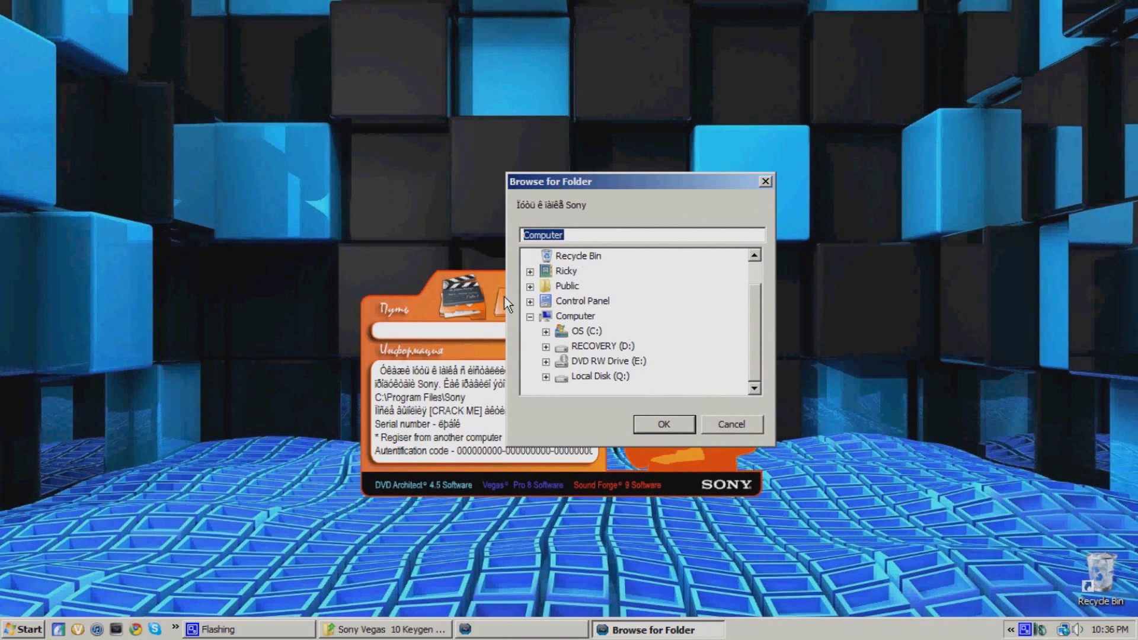
{"action": "left_click", "coordinate": [546, 332]}
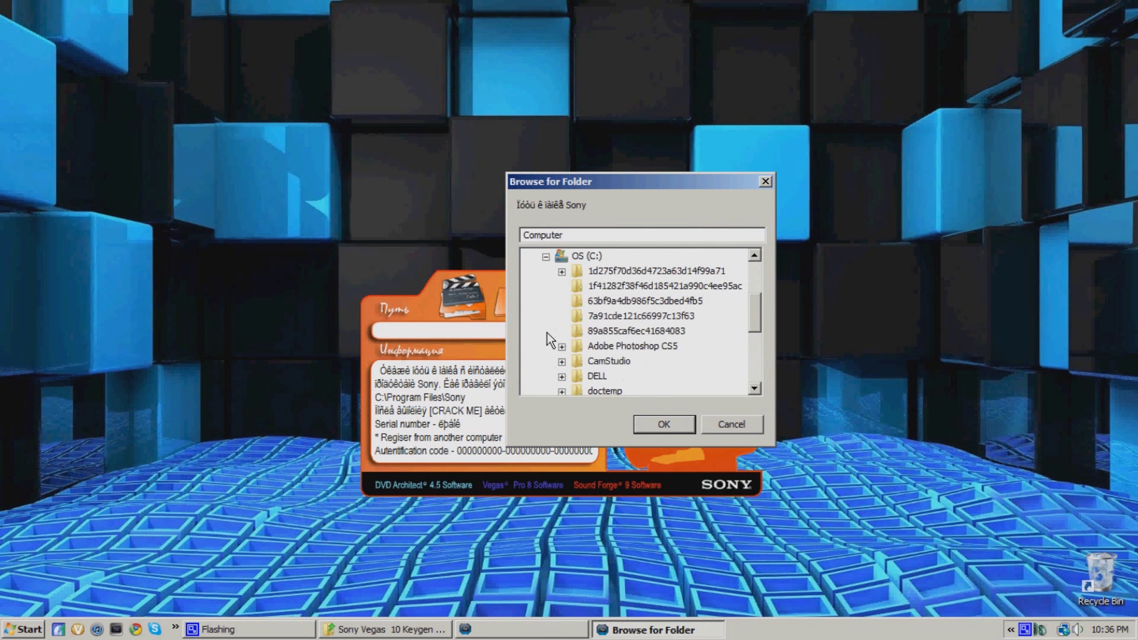
{"action": "left_click_drag", "start_coordinate": [755, 304], "coordinate": [753, 357]}
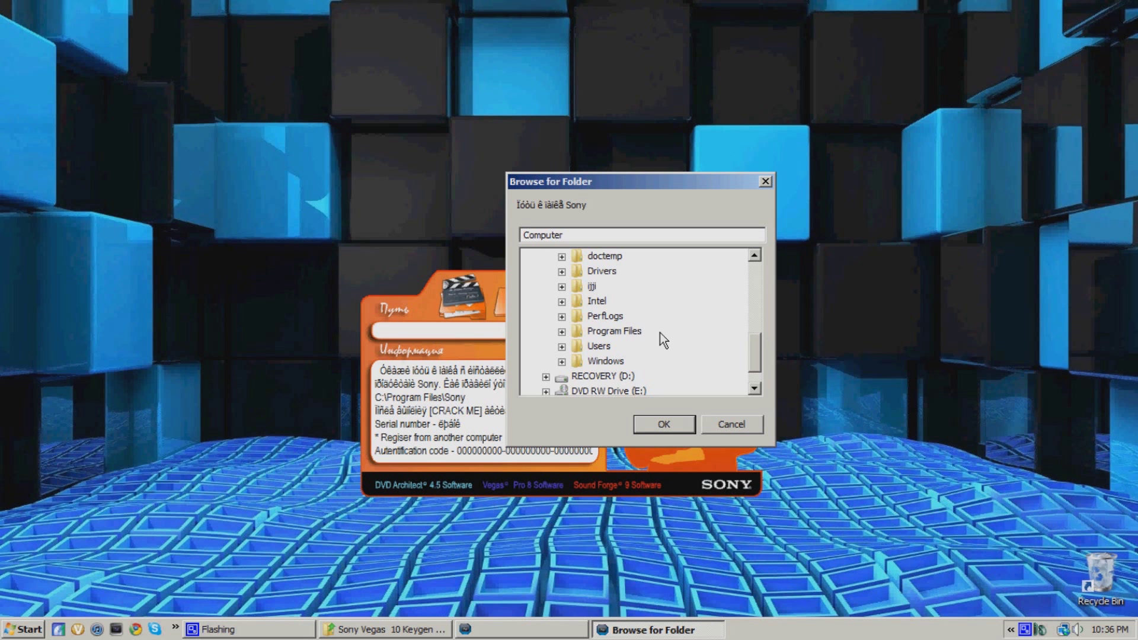
{"action": "left_click", "coordinate": [562, 332]}
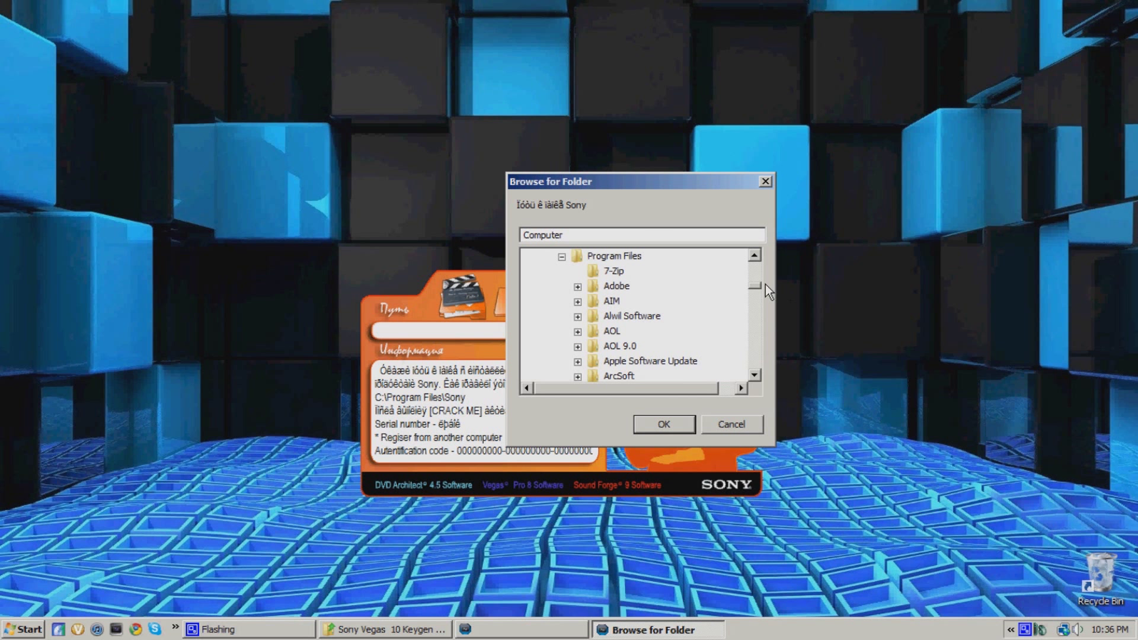
{"action": "left_click_drag", "start_coordinate": [755, 286], "coordinate": [760, 320]}
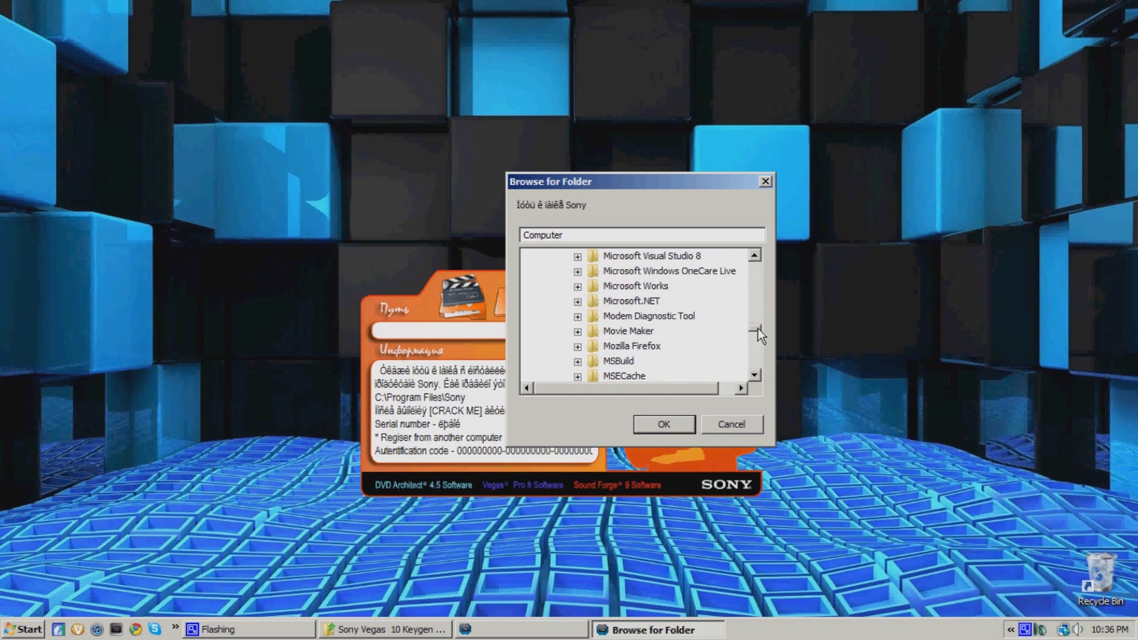
{"action": "left_click_drag", "start_coordinate": [758, 328], "coordinate": [759, 344]}
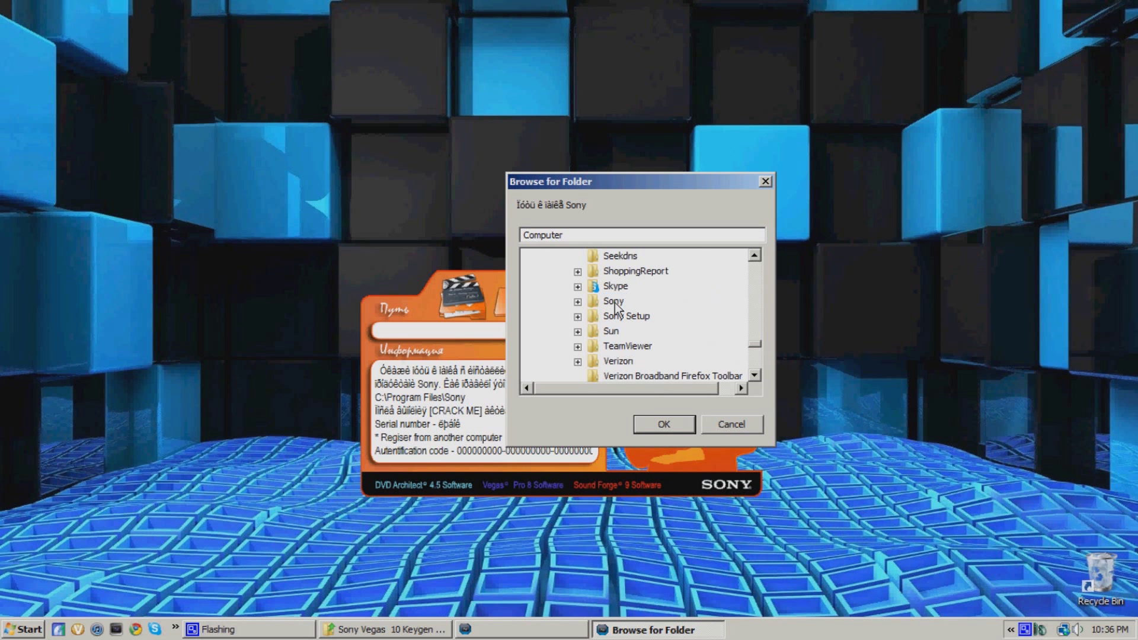
{"action": "left_click", "coordinate": [578, 302]}
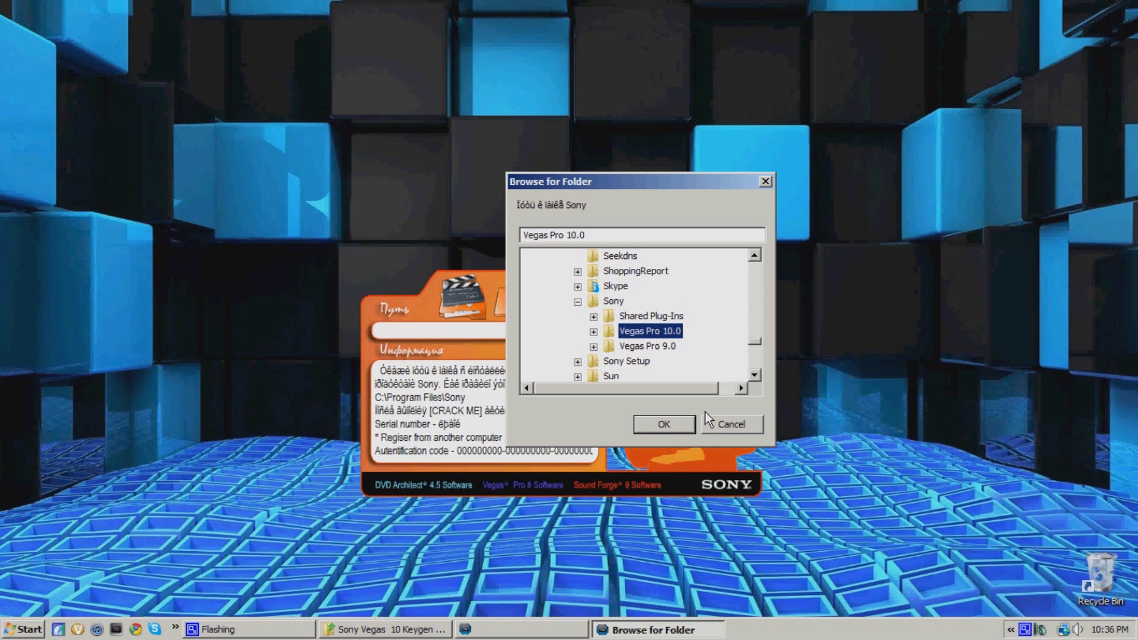
{"action": "left_click", "coordinate": [680, 422]}
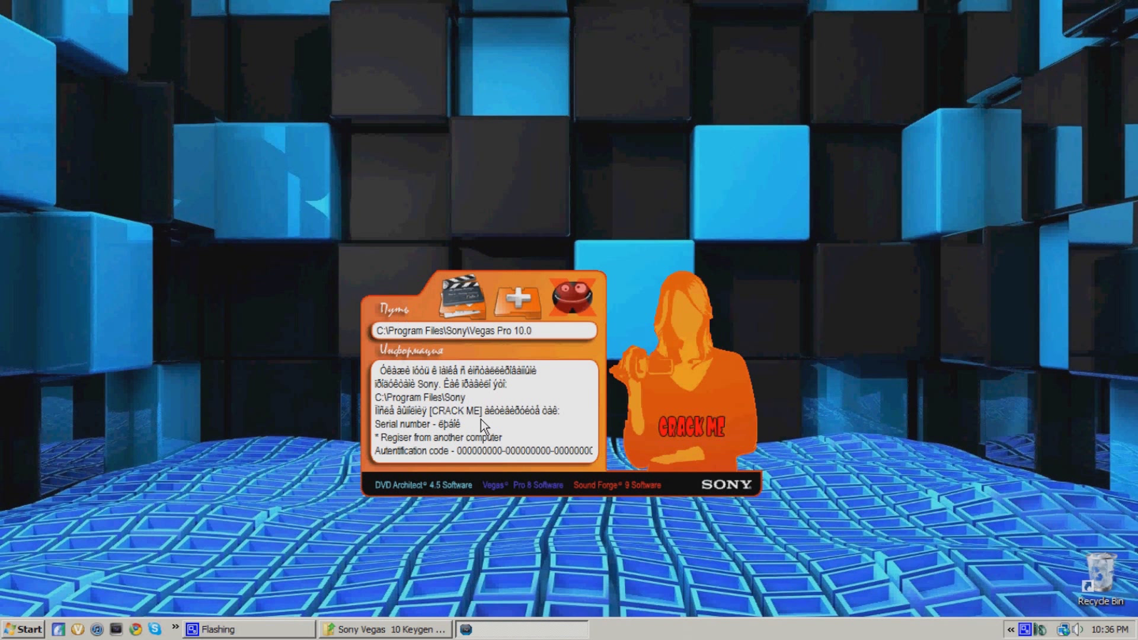
Step: Apply CRACK ME to the Vegas Pro 10.0 folder, exit the patcher, and restore the folder window
{"action": "left_click", "coordinate": [517, 304]}
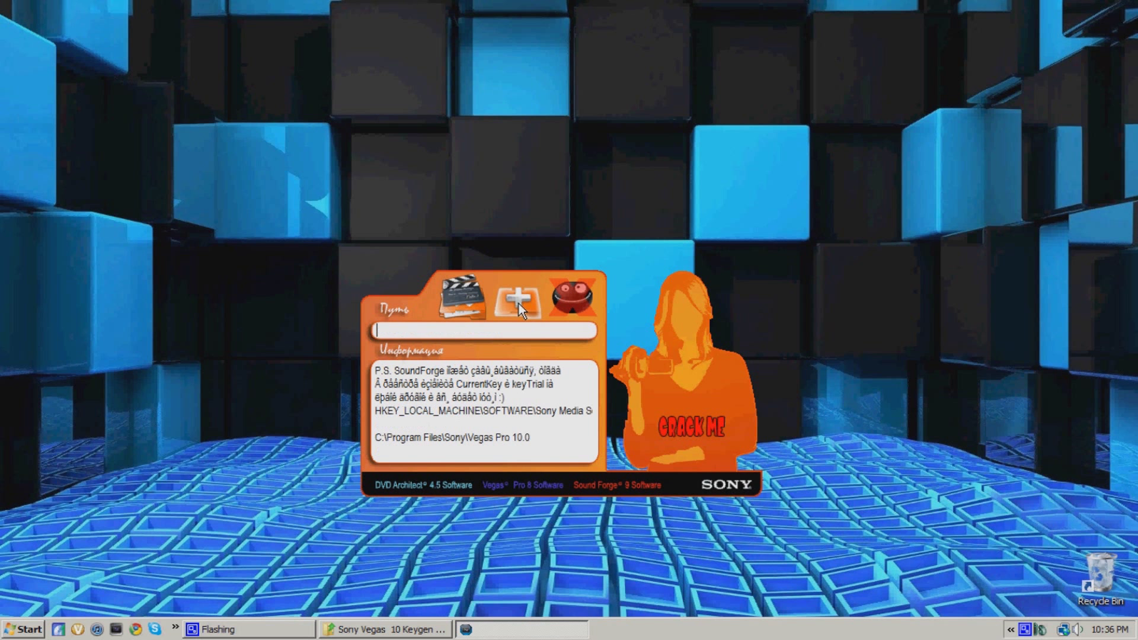
{"action": "left_click", "coordinate": [705, 421]}
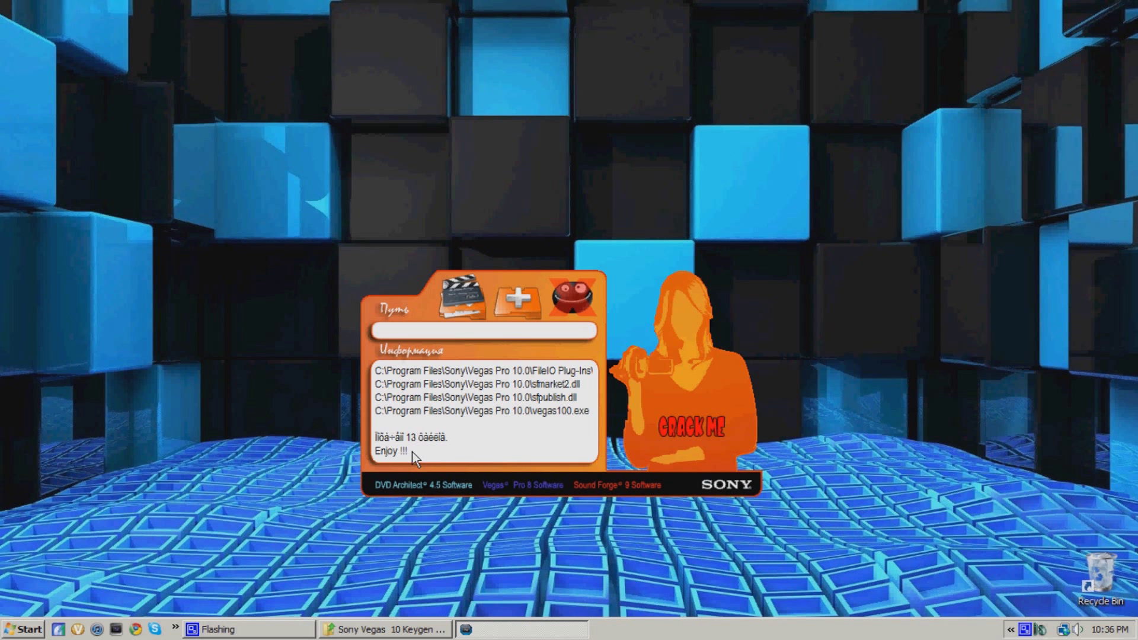
{"action": "left_click", "coordinate": [578, 300]}
{"action": "left_click", "coordinate": [379, 631]}
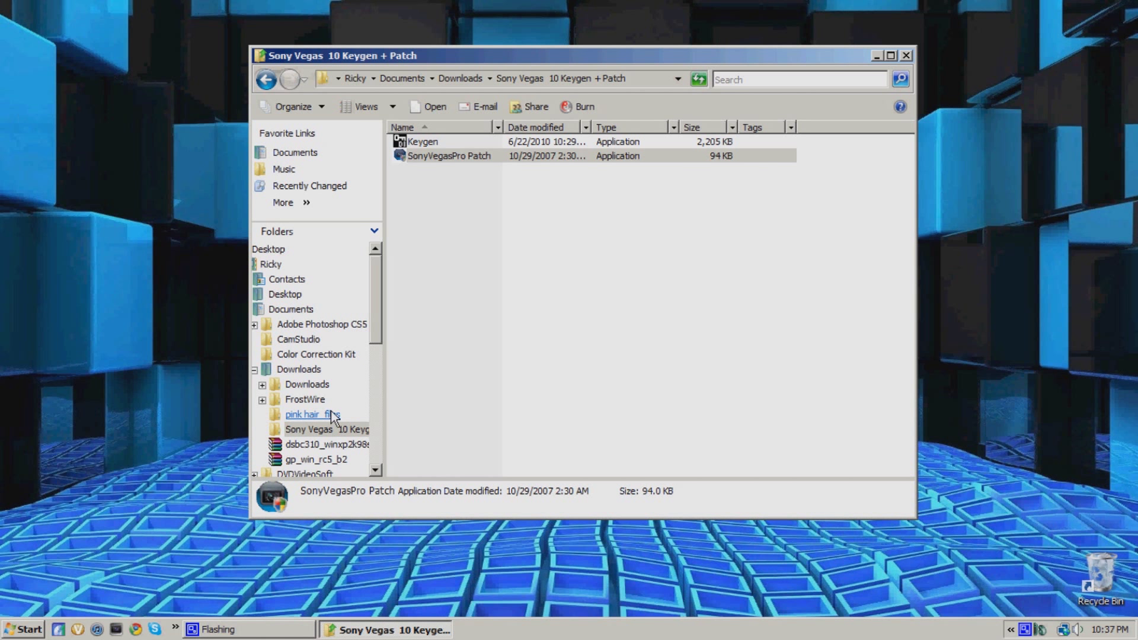
Step: Hide Explorer and launch the patched Vegas Pro 10.0 from the Start menu
{"action": "left_click", "coordinate": [385, 631]}
{"action": "left_click", "coordinate": [22, 630]}
{"action": "left_click", "coordinate": [40, 446]}
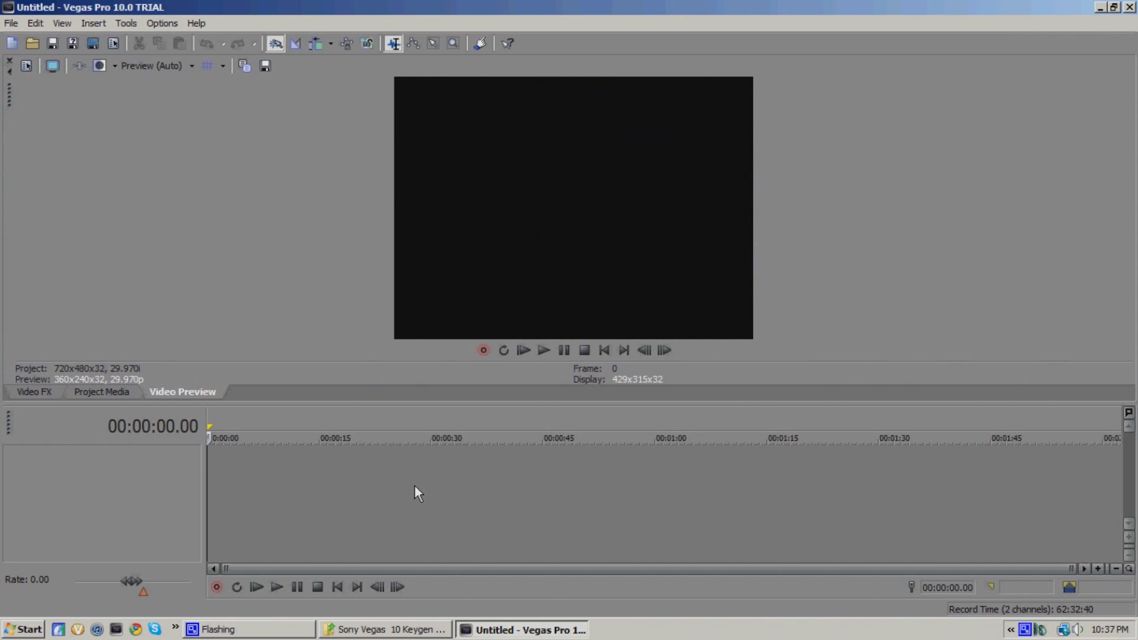
{"action": "left_click", "coordinate": [153, 23]}
{"action": "mouse_move", "coordinate": [195, 23]}
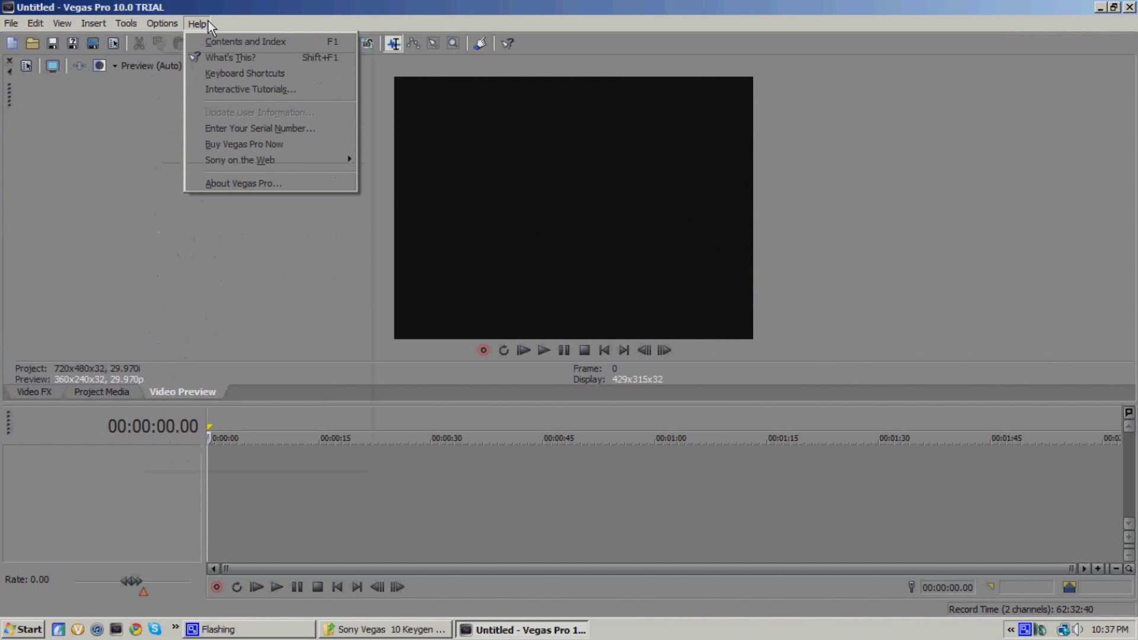
Step: Open Help > Enter Your Serial Number and run the Keygen as administrator beside it
{"action": "left_click", "coordinate": [223, 132]}
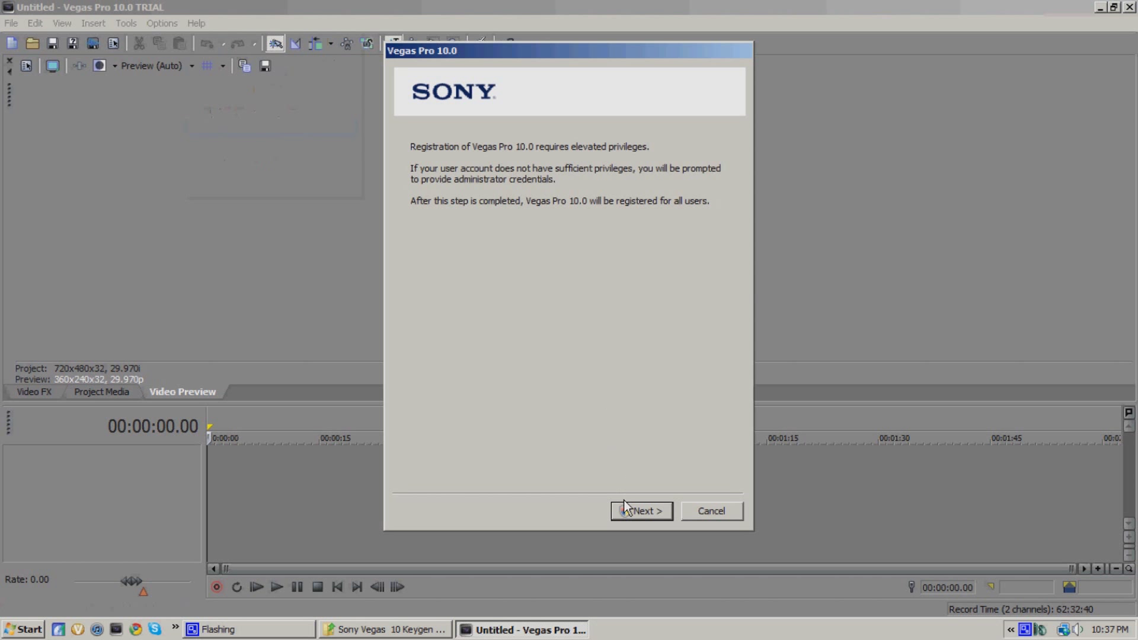
{"action": "left_click", "coordinate": [635, 514]}
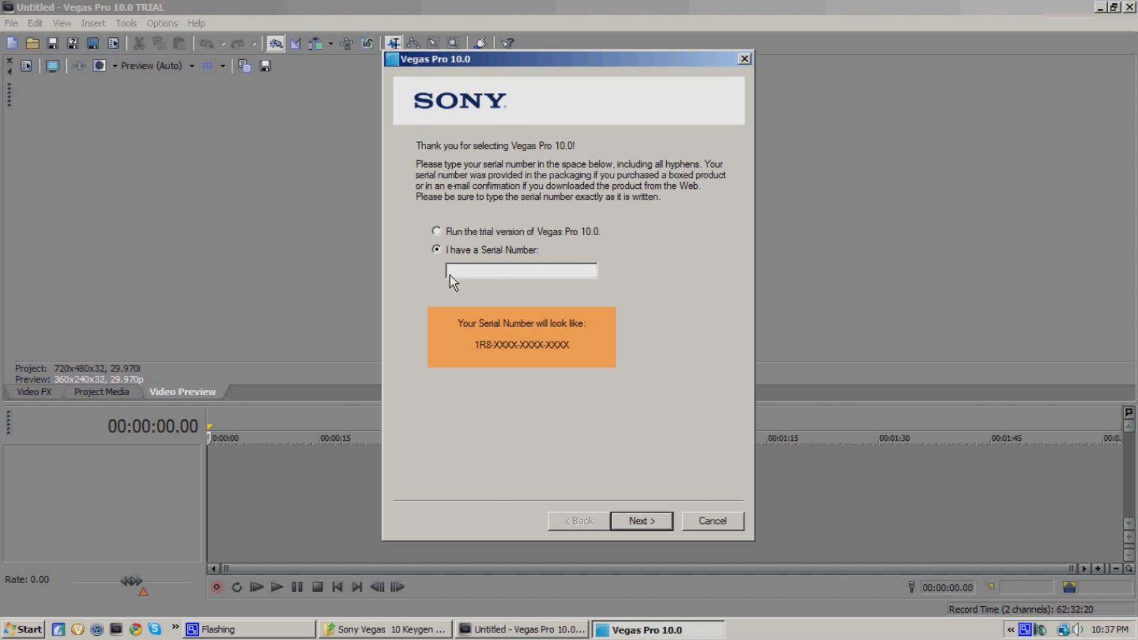
{"action": "left_click", "coordinate": [425, 632]}
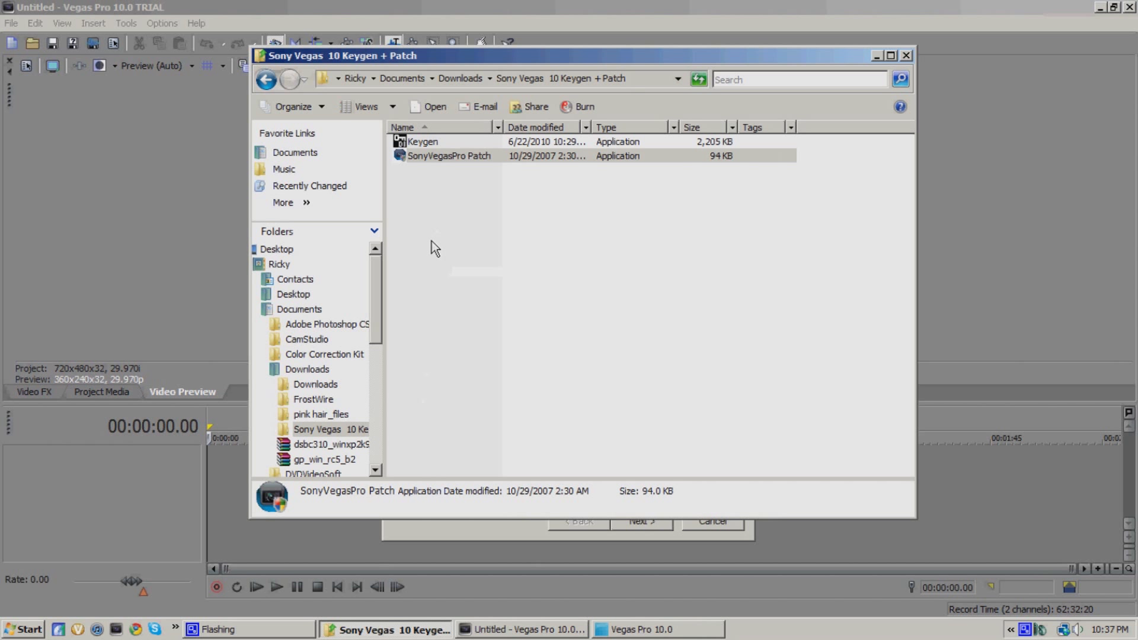
{"action": "right_click", "coordinate": [433, 147]}
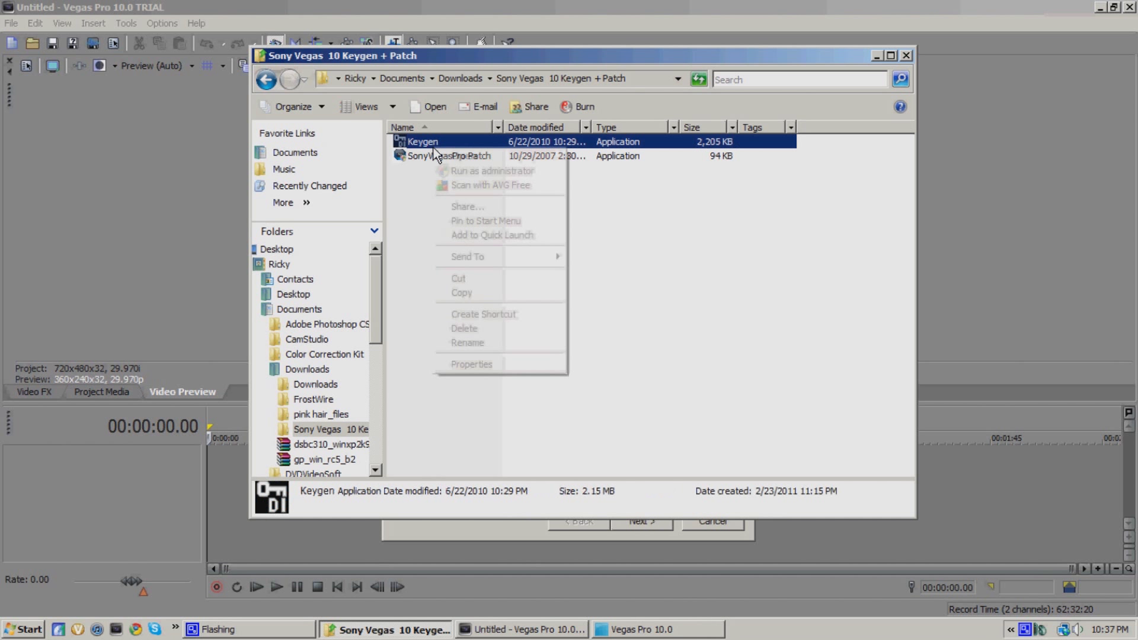
{"action": "left_click", "coordinate": [467, 171]}
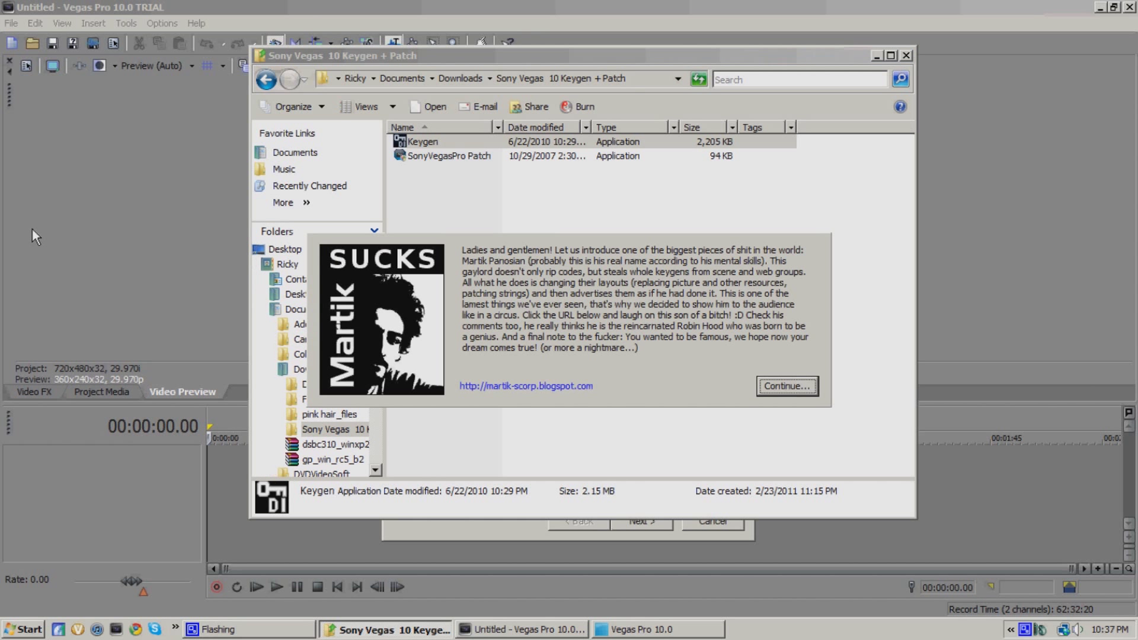
{"action": "left_click", "coordinate": [787, 387]}
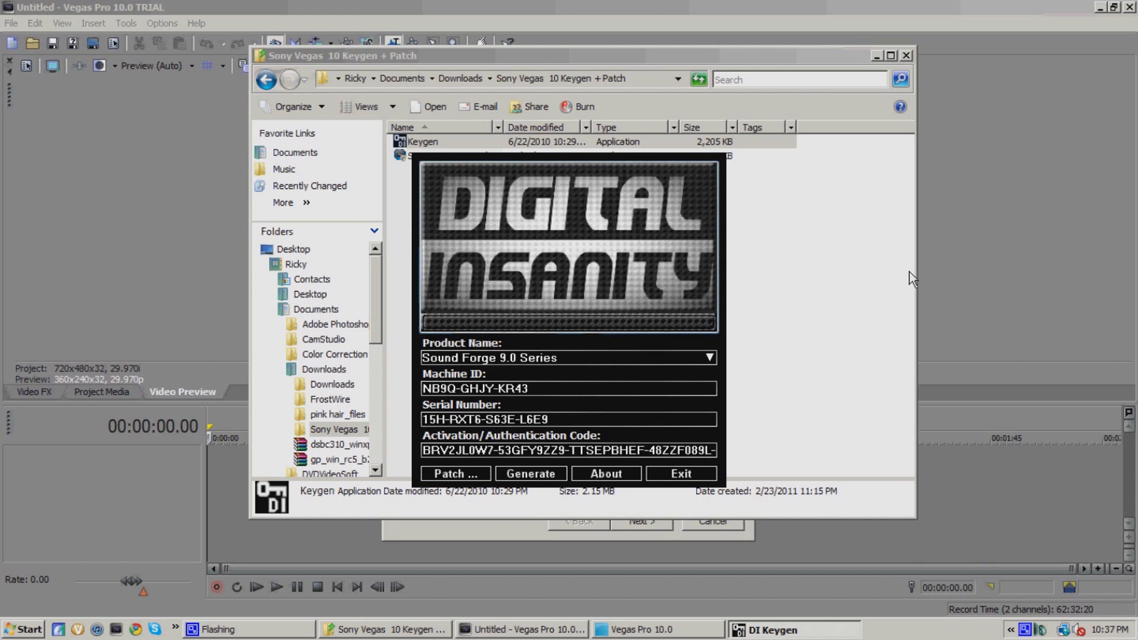
{"action": "left_click", "coordinate": [876, 56]}
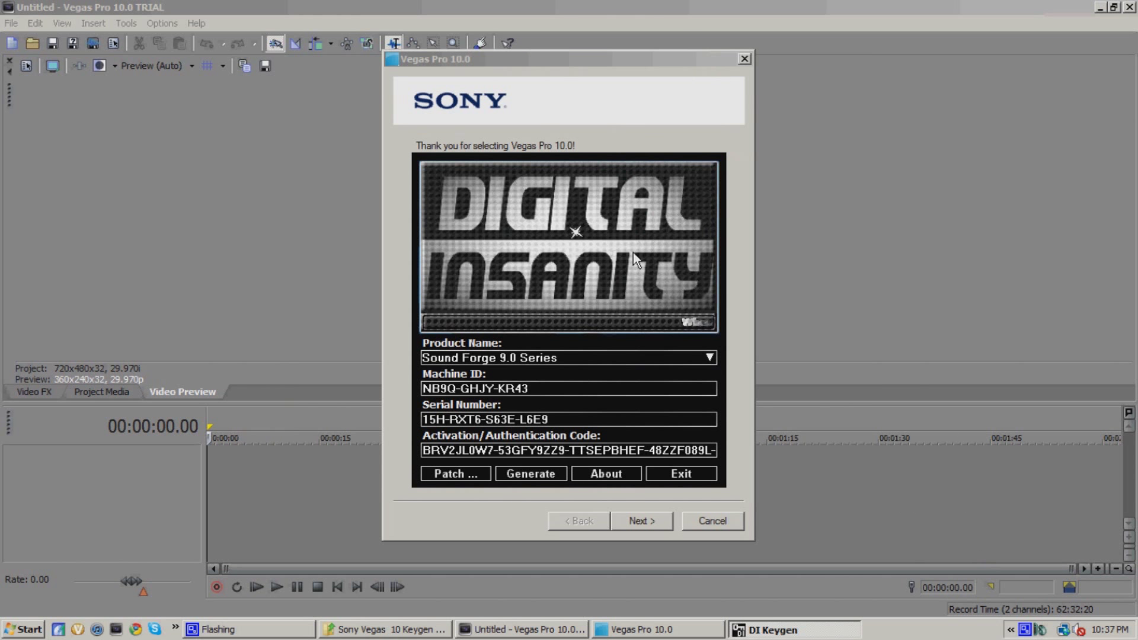
{"action": "left_click_drag", "start_coordinate": [565, 280], "coordinate": [898, 231]}
Step: Generate a serial in the keygen for Vegas Pro 9.0 (32 and 64 bit) Series
{"action": "left_click_drag", "start_coordinate": [548, 62], "coordinate": [294, 59]}
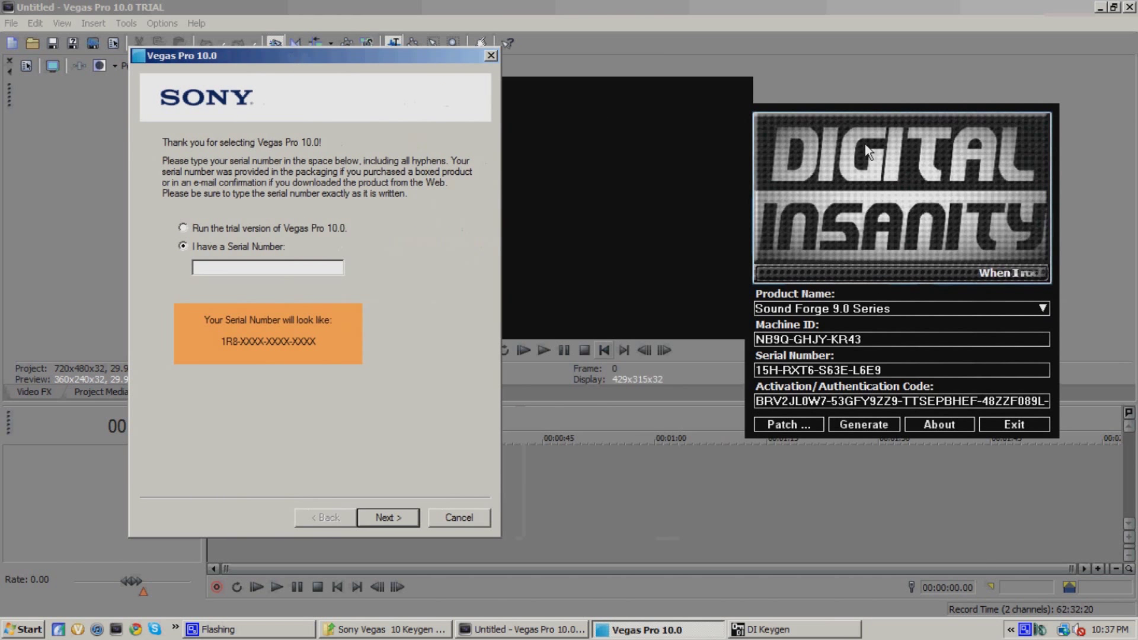
{"action": "left_click_drag", "start_coordinate": [865, 144], "coordinate": [689, 140]}
{"action": "left_click", "coordinate": [868, 305]}
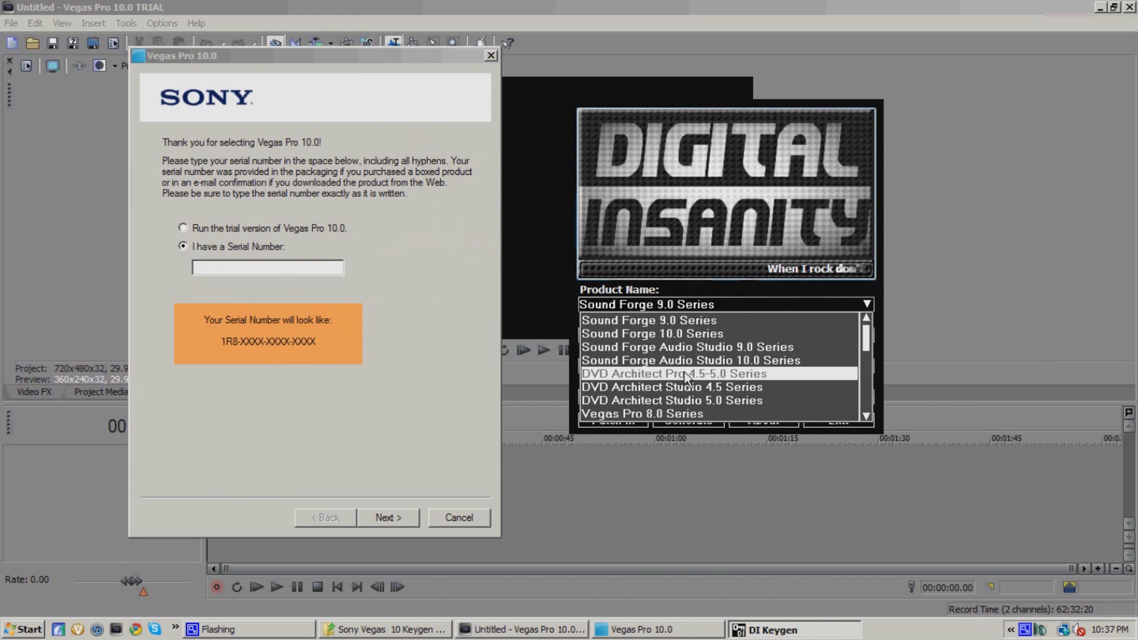
{"action": "scroll", "coordinate": [767, 371], "scroll_direction": "down", "scroll_amount": 1}
{"action": "scroll", "coordinate": [767, 372], "scroll_direction": "down", "scroll_amount": 2}
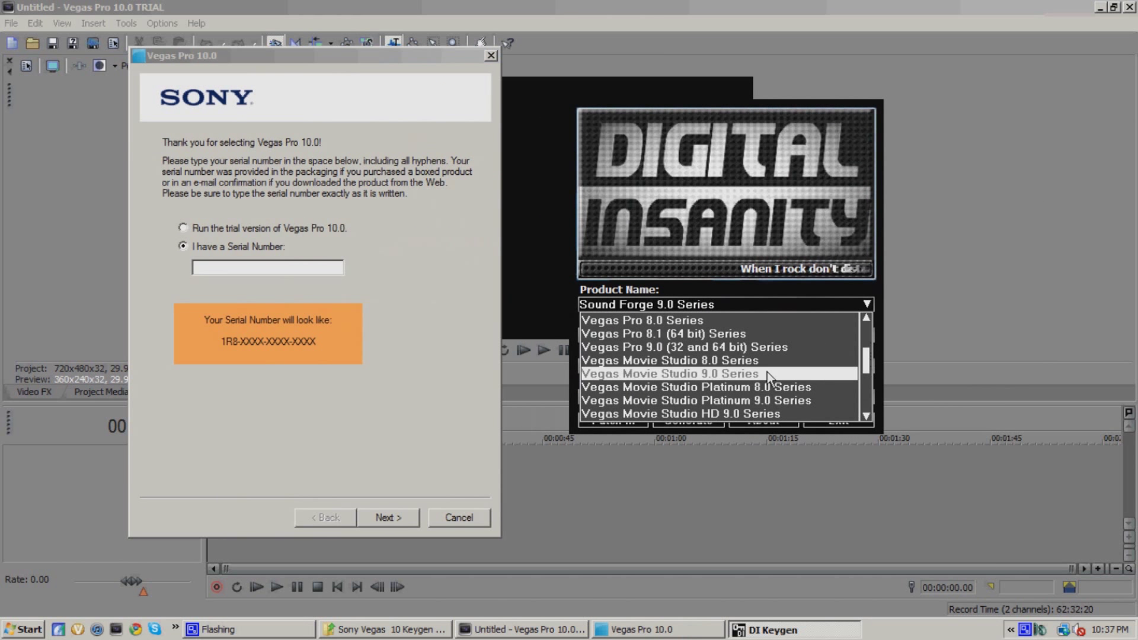
{"action": "left_click", "coordinate": [657, 344]}
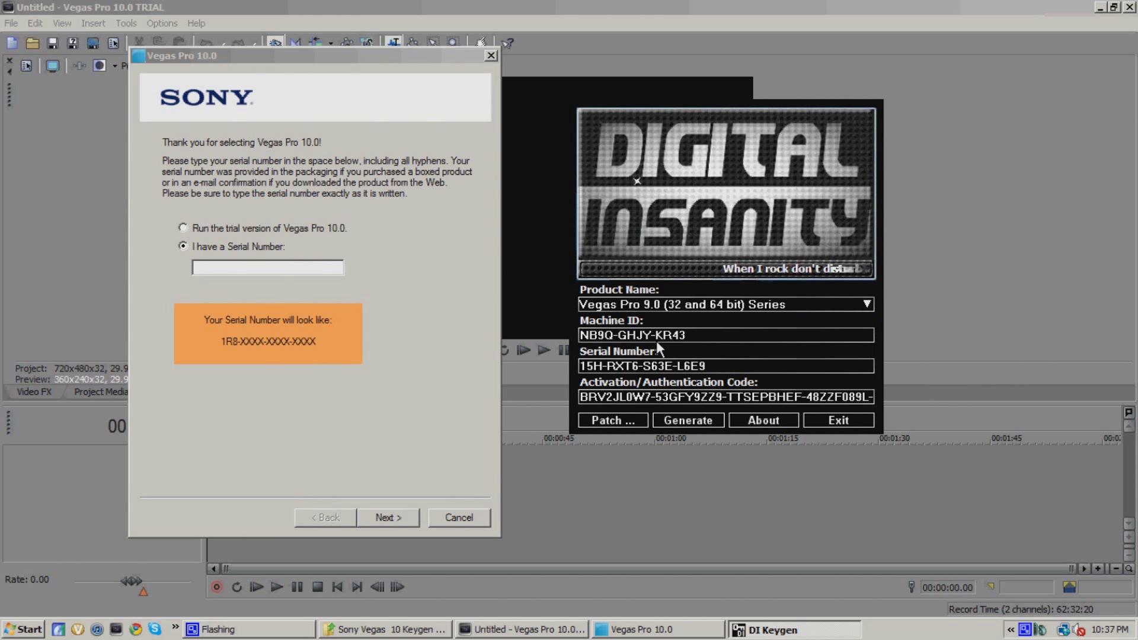
{"action": "left_click", "coordinate": [666, 420]}
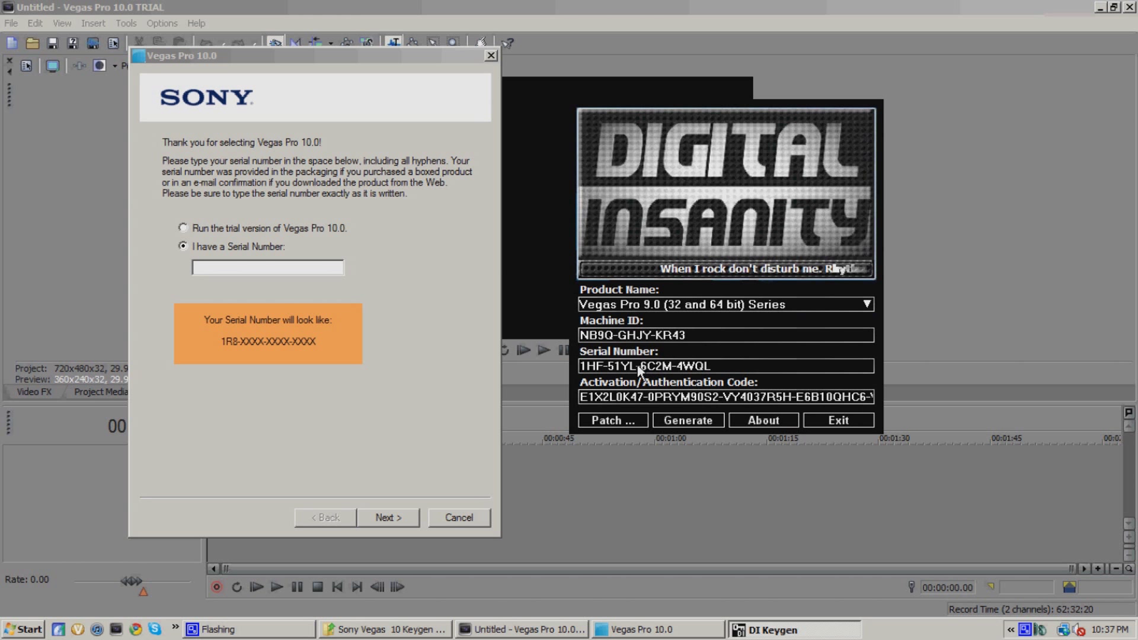
{"action": "left_click_drag", "start_coordinate": [735, 362], "coordinate": [567, 367]}
{"action": "key", "text": "ctrl+c"}
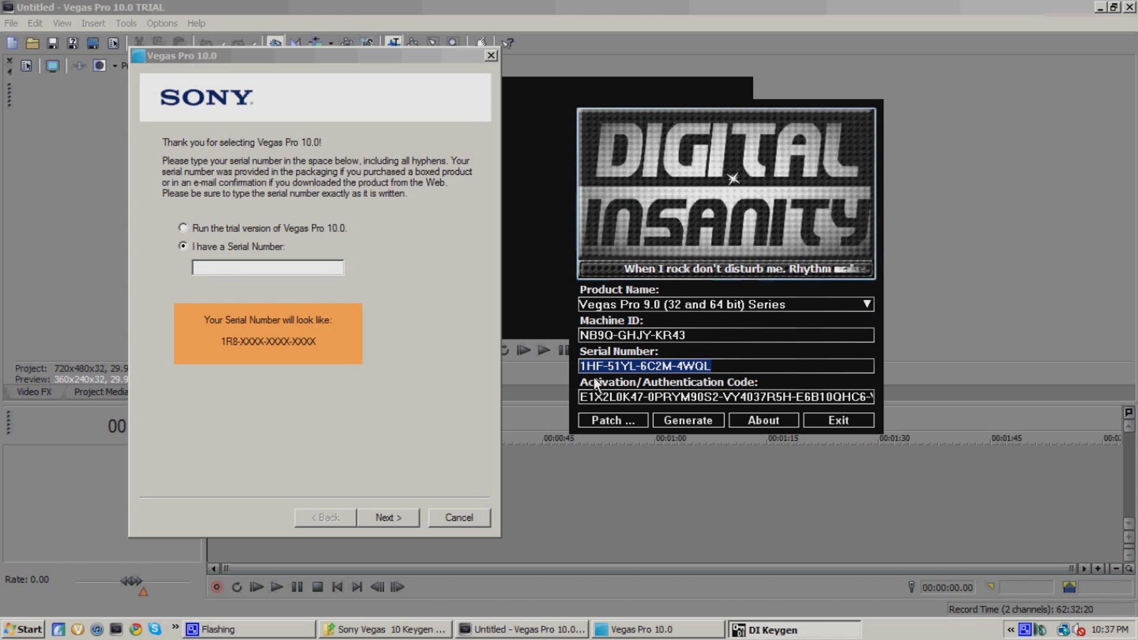
{"action": "left_click", "coordinate": [288, 265]}
{"action": "key", "text": "ctrl+v"}
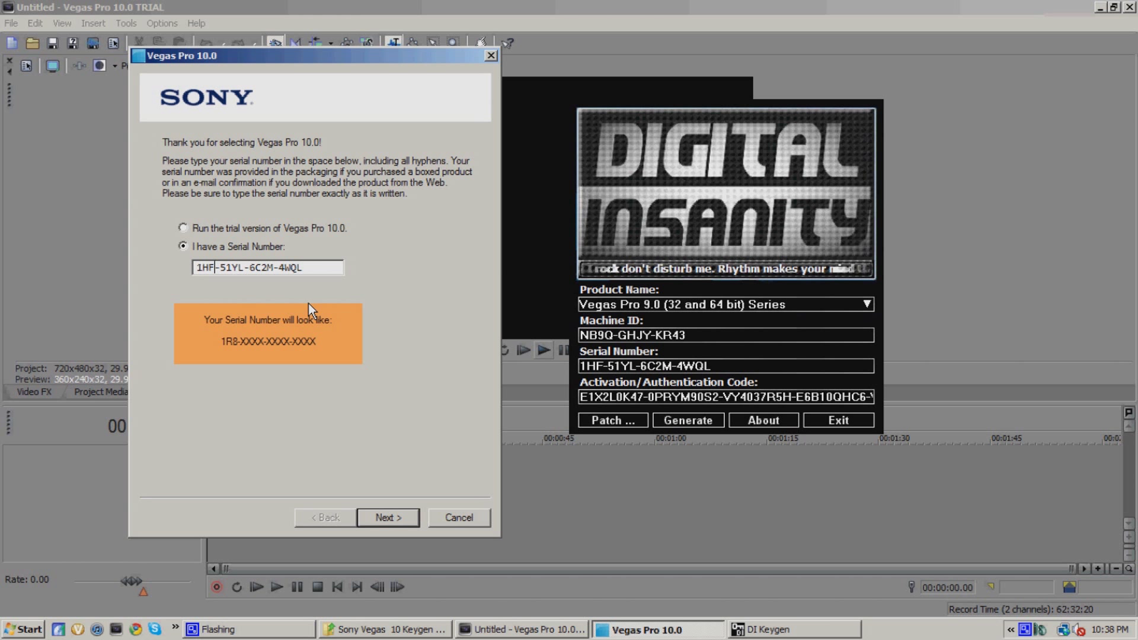
{"action": "key", "text": "BackSpace"}
{"action": "key", "text": "BackSpace"}
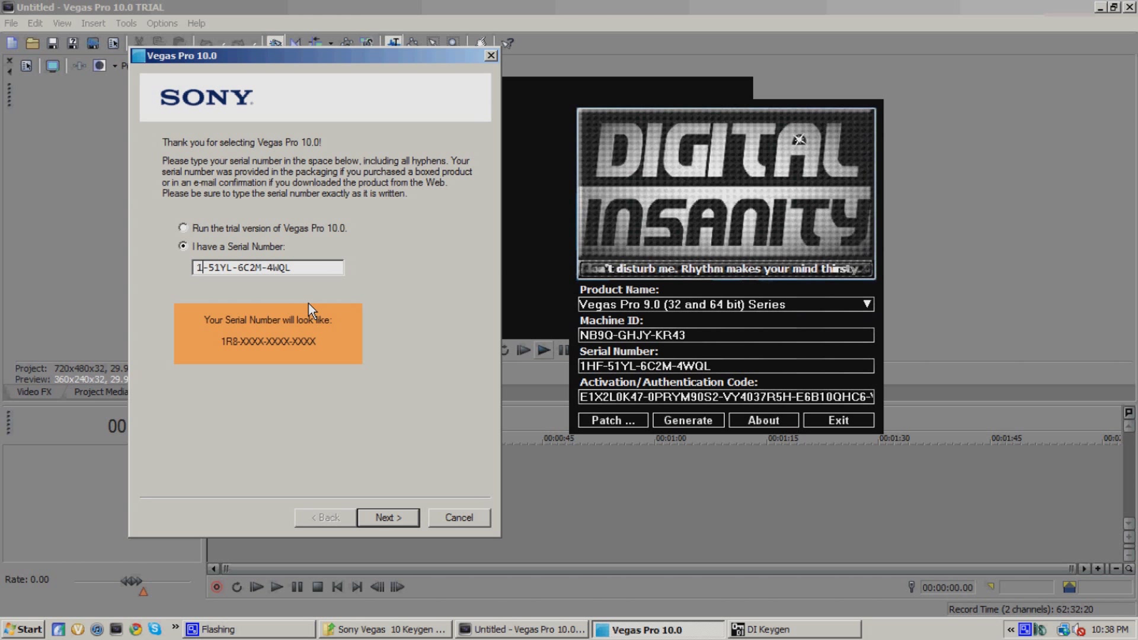
{"action": "type", "text": "R8"}
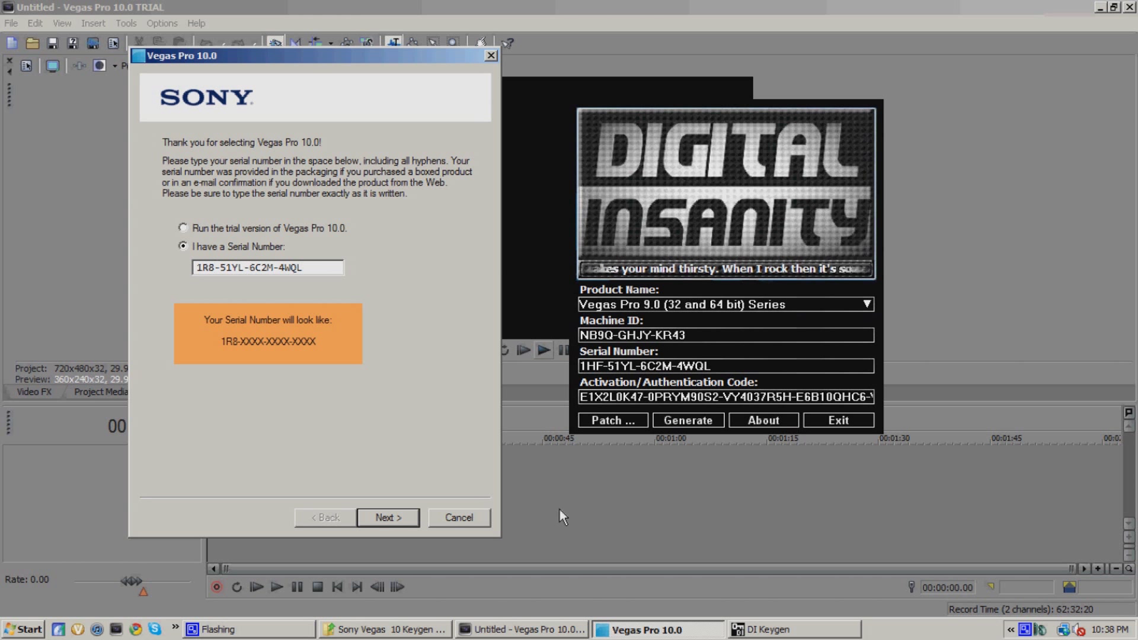
{"action": "left_click", "coordinate": [386, 517]}
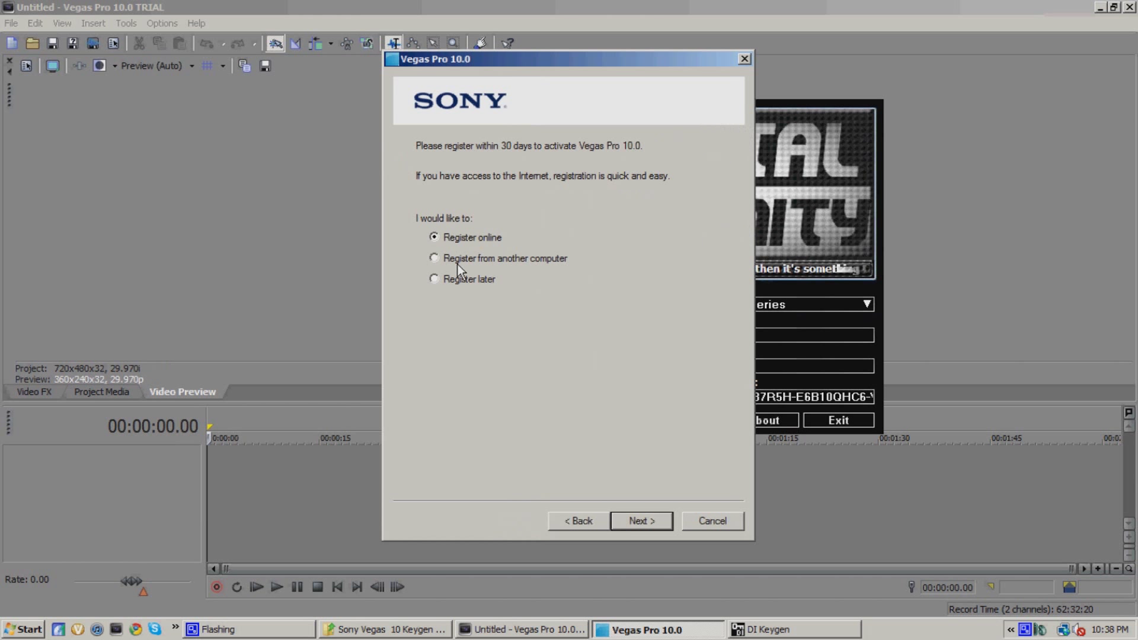
Step: Choose 'Register from another computer' and advance to the registration form
{"action": "left_click", "coordinate": [472, 257]}
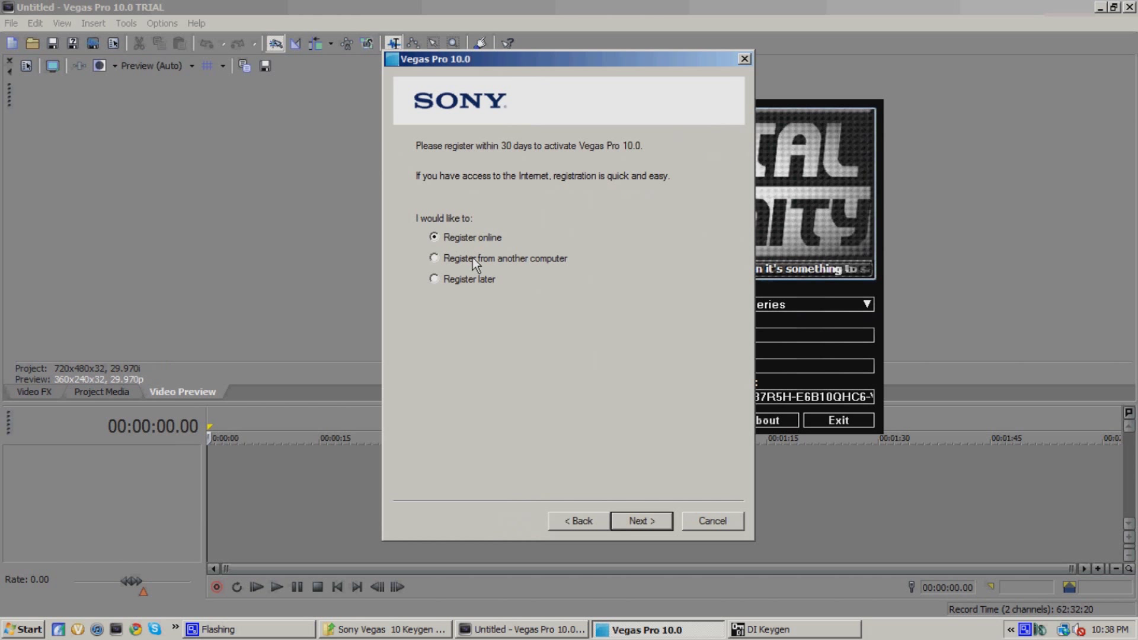
{"action": "left_click", "coordinate": [648, 520]}
{"action": "left_click", "coordinate": [626, 523]}
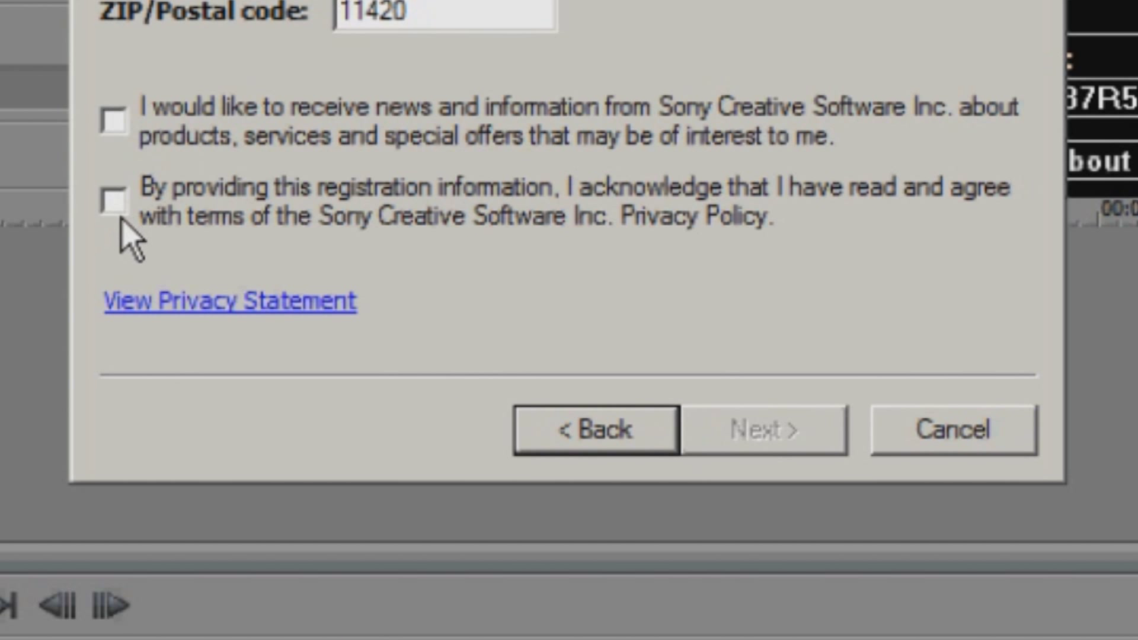
Step: Agree to the privacy policy and save the 'Register Vegas Pro' HTML file
{"action": "left_click", "coordinate": [119, 204]}
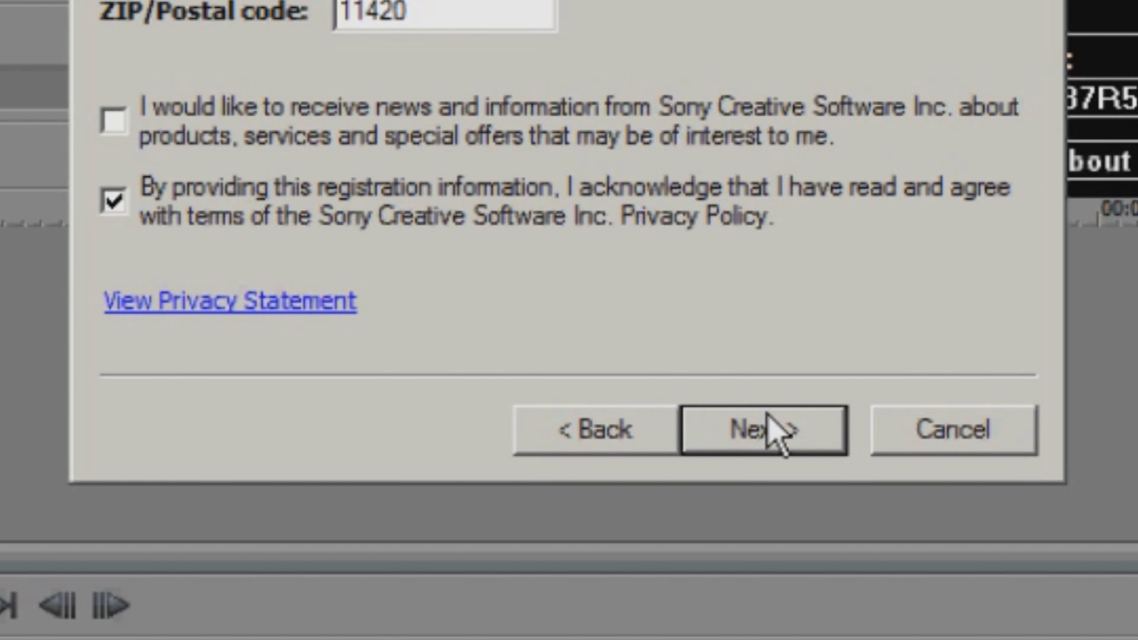
{"action": "left_click", "coordinate": [757, 220]}
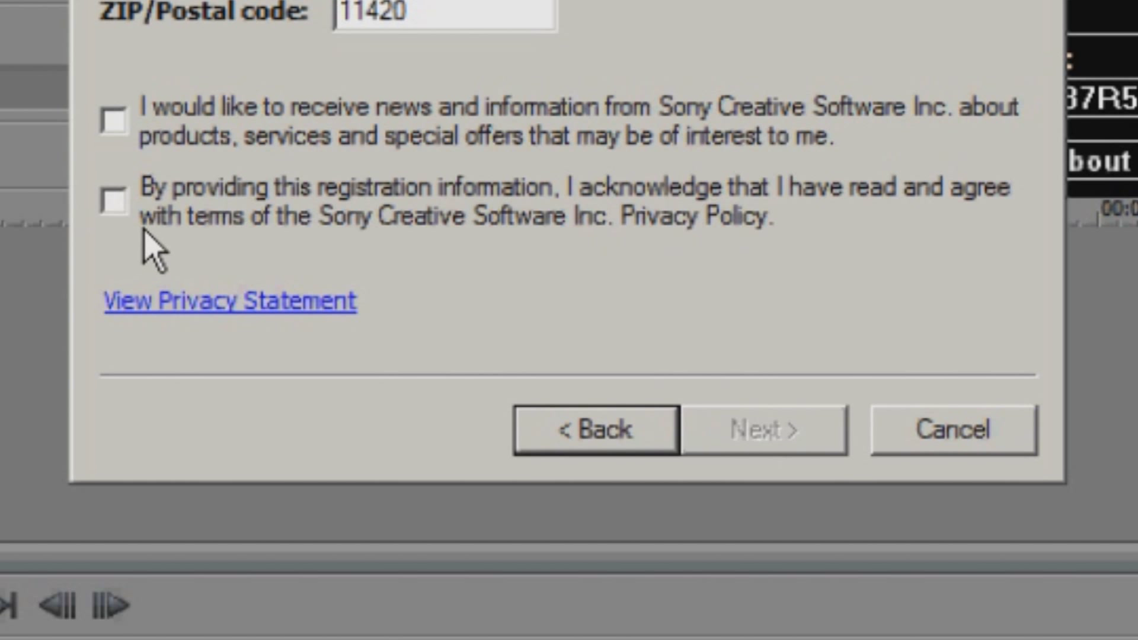
{"action": "left_click", "coordinate": [115, 201]}
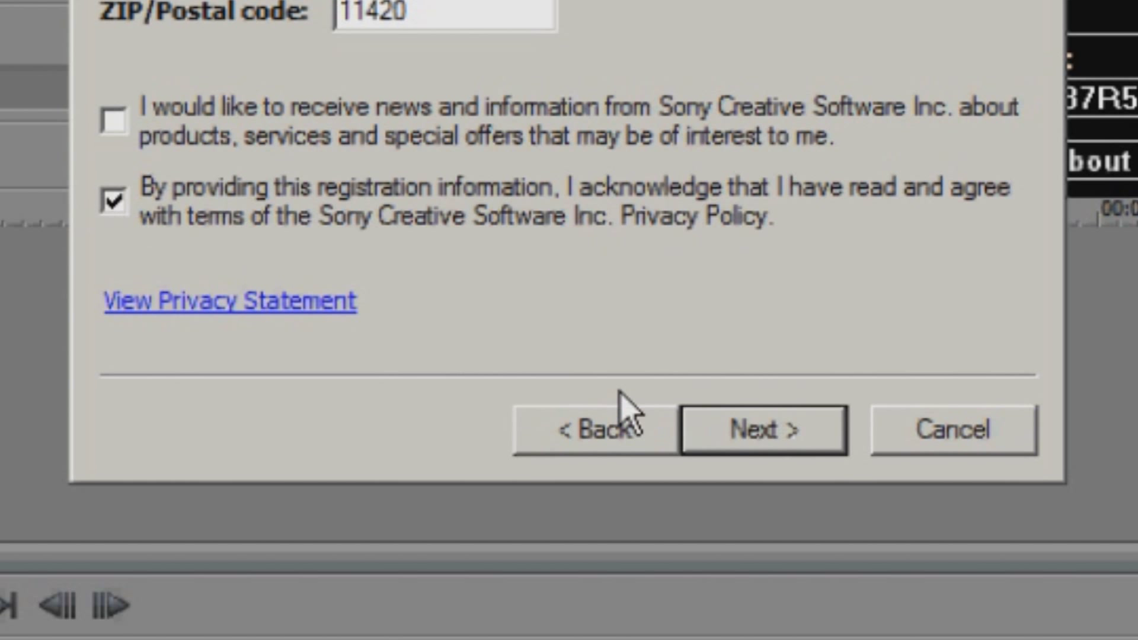
{"action": "left_click", "coordinate": [789, 448]}
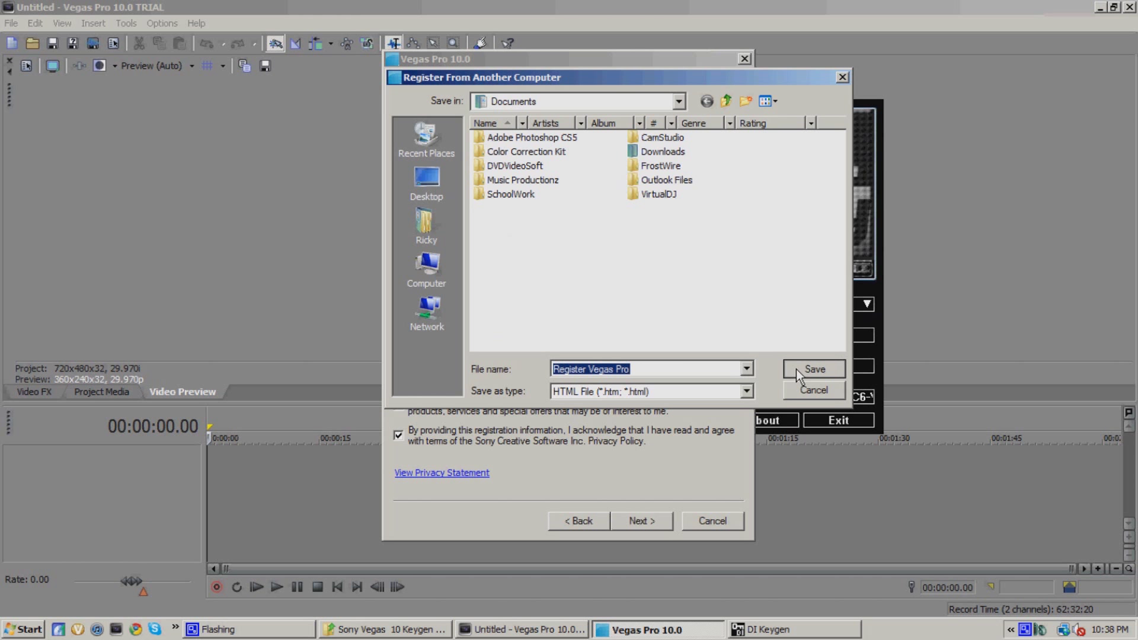
{"action": "left_click", "coordinate": [795, 369]}
Step: Advance to the authentication page and copy the keygen's generated authentication code
{"action": "left_click", "coordinate": [650, 522]}
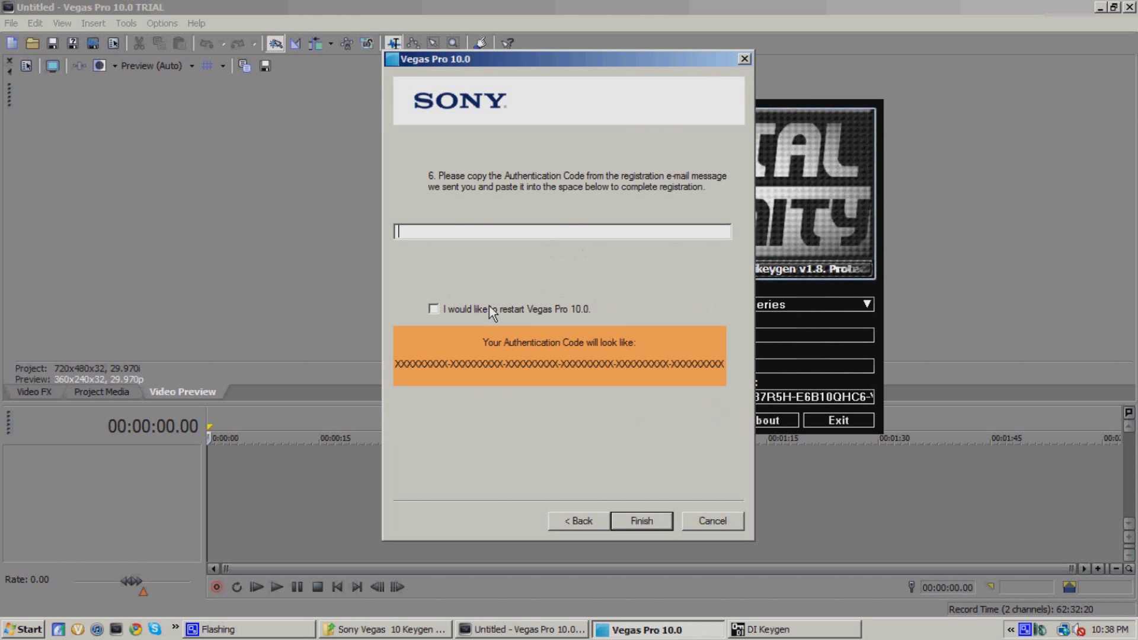
{"action": "left_click_drag", "start_coordinate": [475, 53], "coordinate": [289, 45]}
{"action": "left_click_drag", "start_coordinate": [682, 178], "coordinate": [763, 151]}
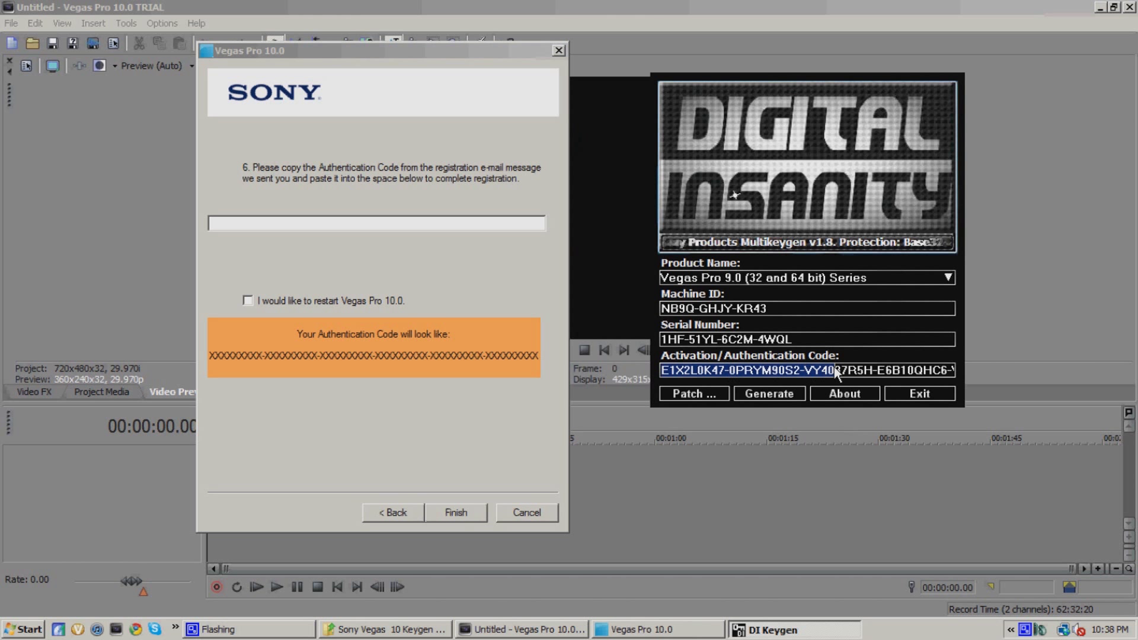
{"action": "left_click_drag", "start_coordinate": [663, 369], "coordinate": [988, 365]}
{"action": "right_click", "coordinate": [877, 366]}
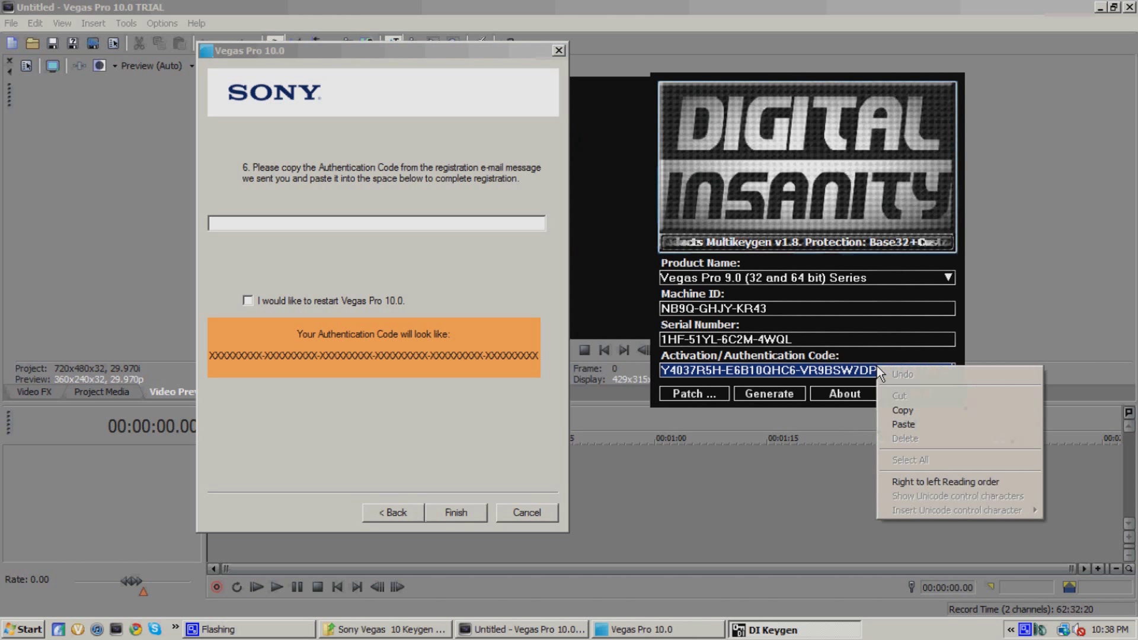
{"action": "left_click", "coordinate": [902, 408]}
Step: Paste the authentication code, tick restart, and finish registration
{"action": "left_click", "coordinate": [300, 227]}
{"action": "right_click", "coordinate": [300, 226]}
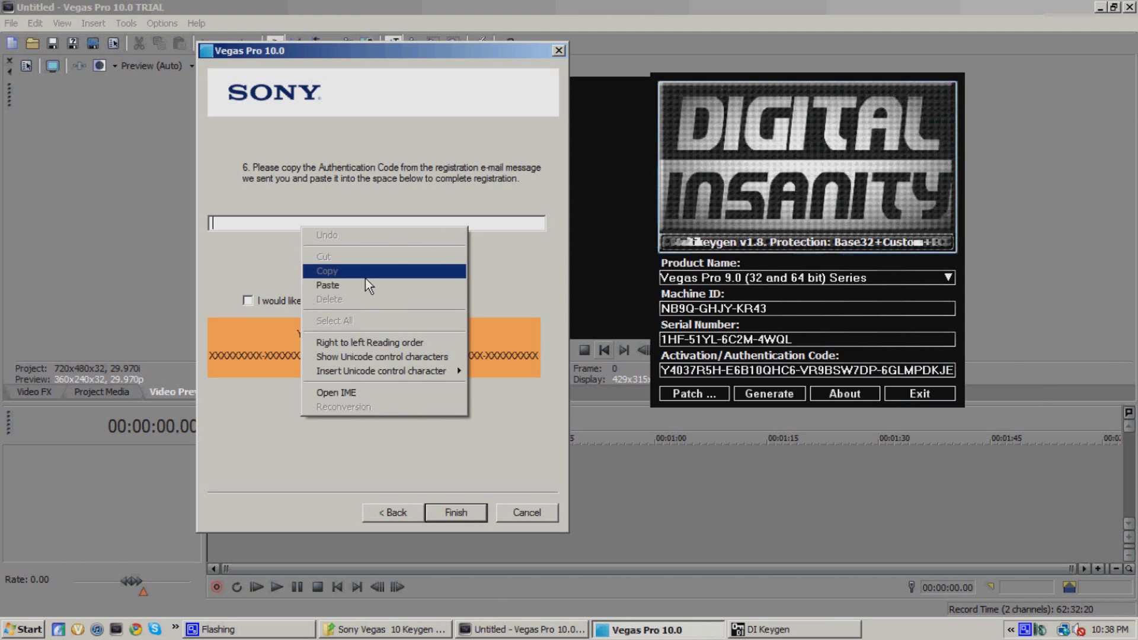
{"action": "left_click", "coordinate": [365, 279]}
{"action": "left_click", "coordinate": [247, 300]}
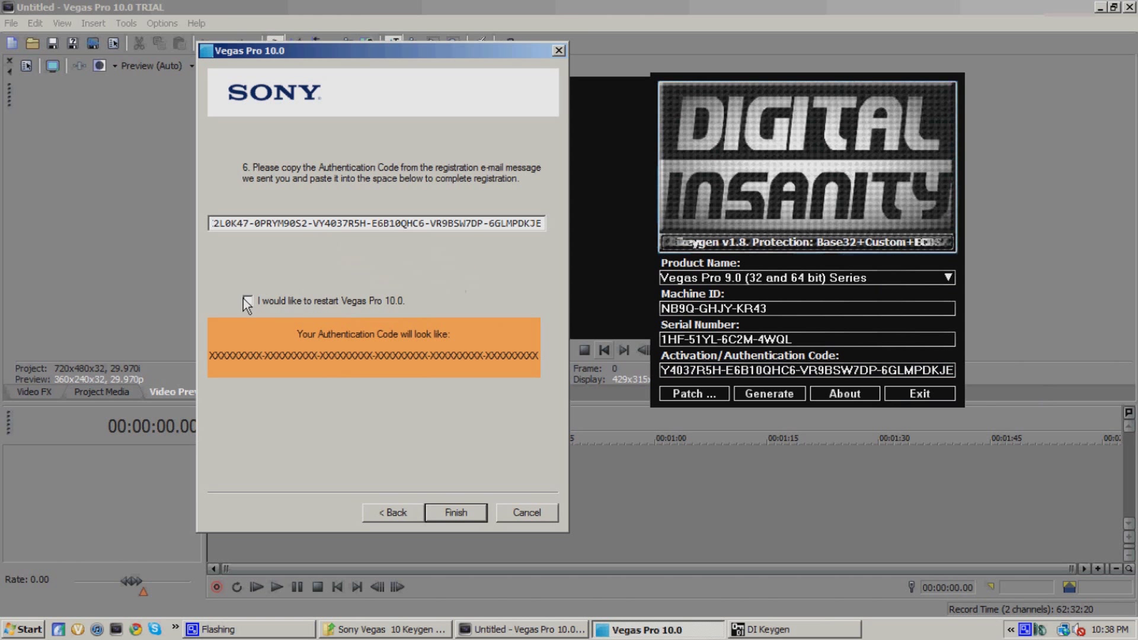
{"action": "left_click", "coordinate": [462, 515]}
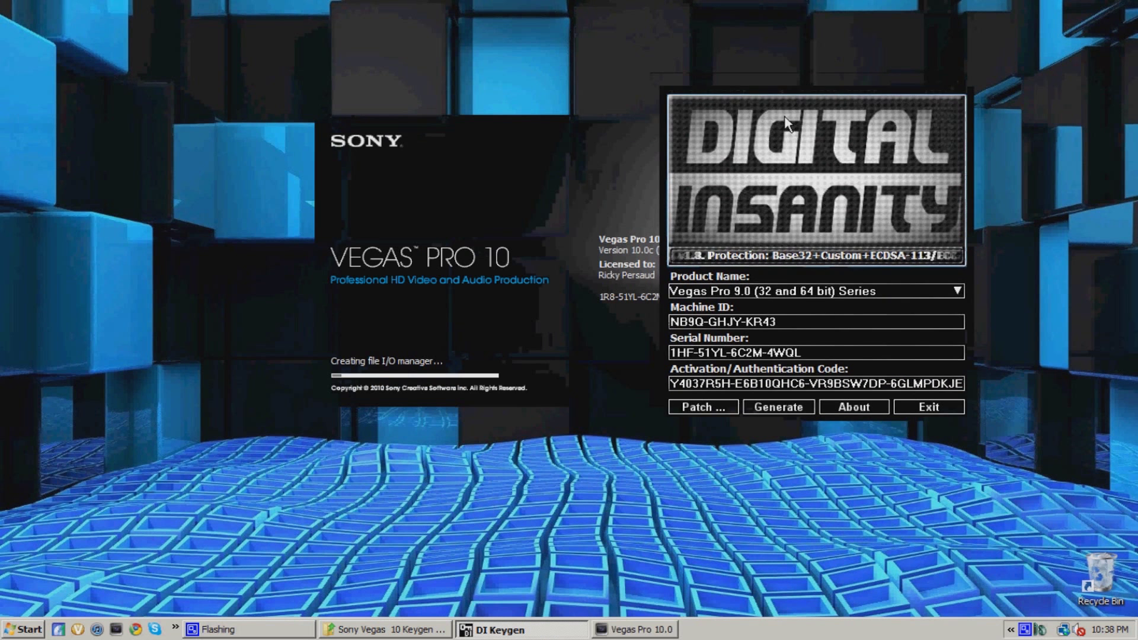
Step: Close the keygen, the restarted Vegas Pro and the patch folder to clear the desktop
{"action": "left_click_drag", "start_coordinate": [764, 228], "coordinate": [930, 239]}
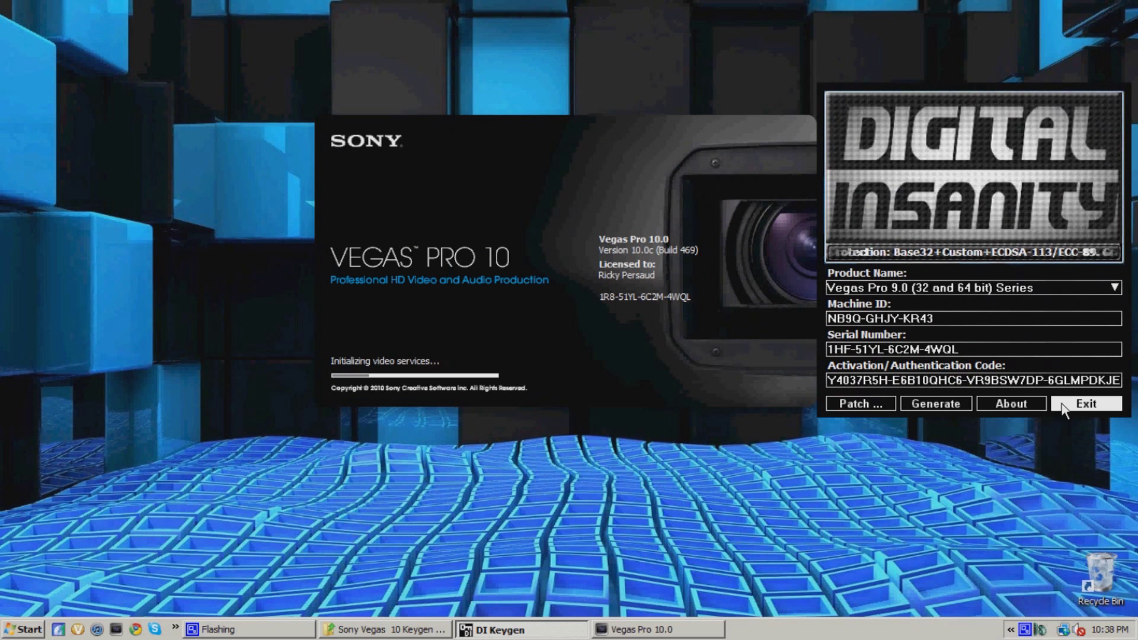
{"action": "left_click", "coordinate": [1062, 402]}
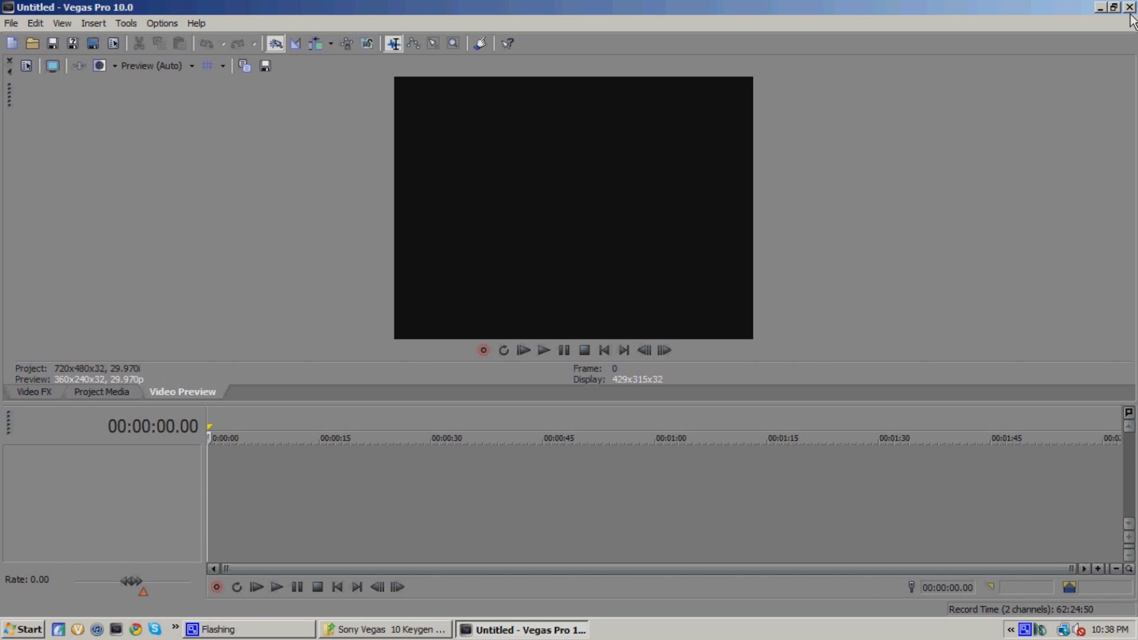
{"action": "left_click", "coordinate": [1129, 9]}
{"action": "left_click", "coordinate": [385, 629]}
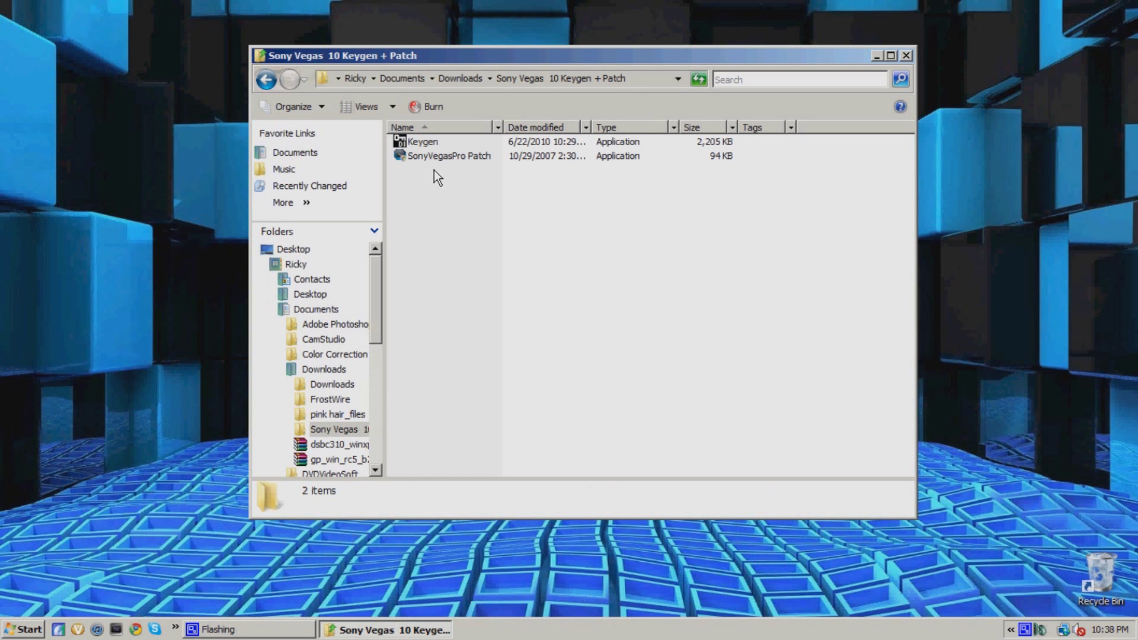
{"action": "left_click", "coordinate": [907, 56]}
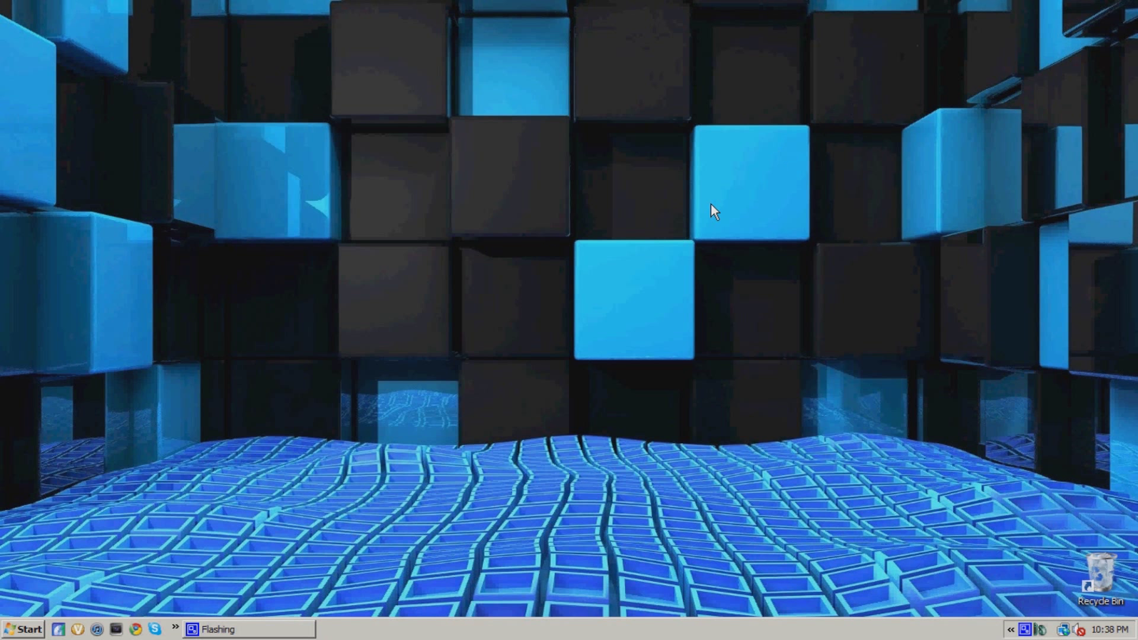
{"action": "left_click", "coordinate": [136, 630]}
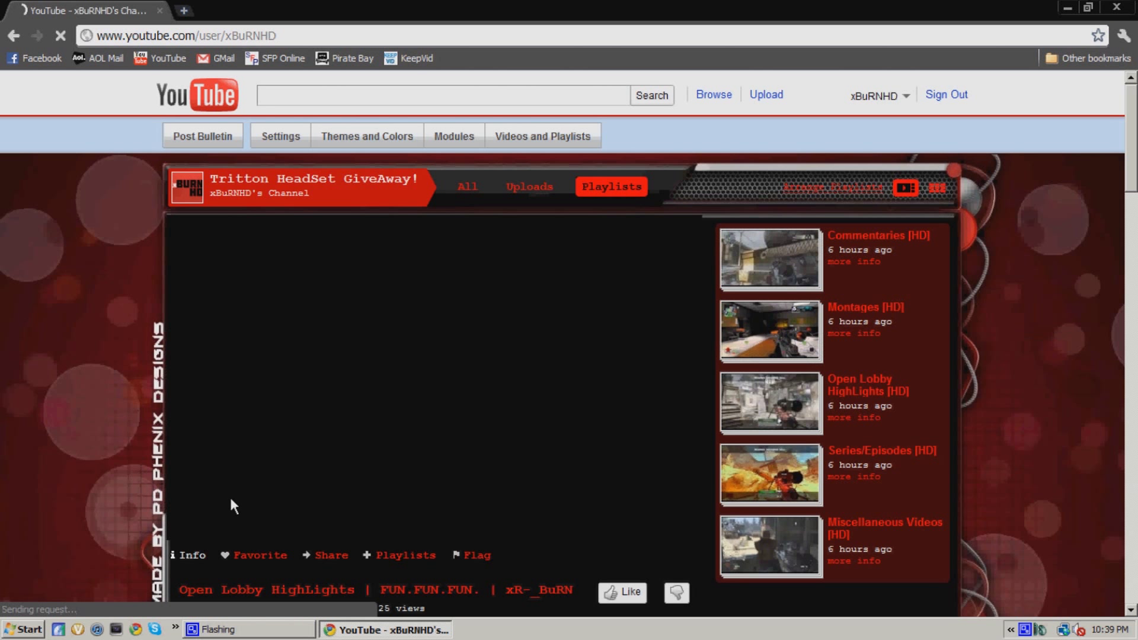
{"action": "left_click", "coordinate": [362, 400]}
{"action": "scroll", "coordinate": [380, 380], "scroll_direction": "down", "scroll_amount": 5}
{"action": "scroll", "coordinate": [392, 358], "scroll_direction": "down", "scroll_amount": 5}
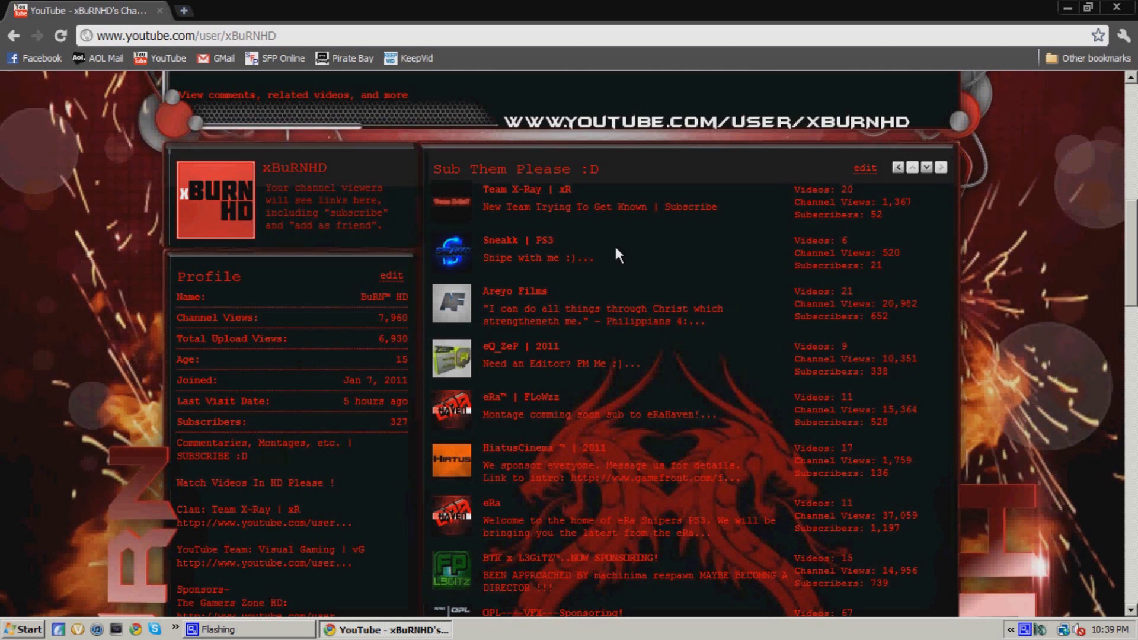
{"action": "left_click_drag", "start_coordinate": [847, 261], "coordinate": [26, 190]}
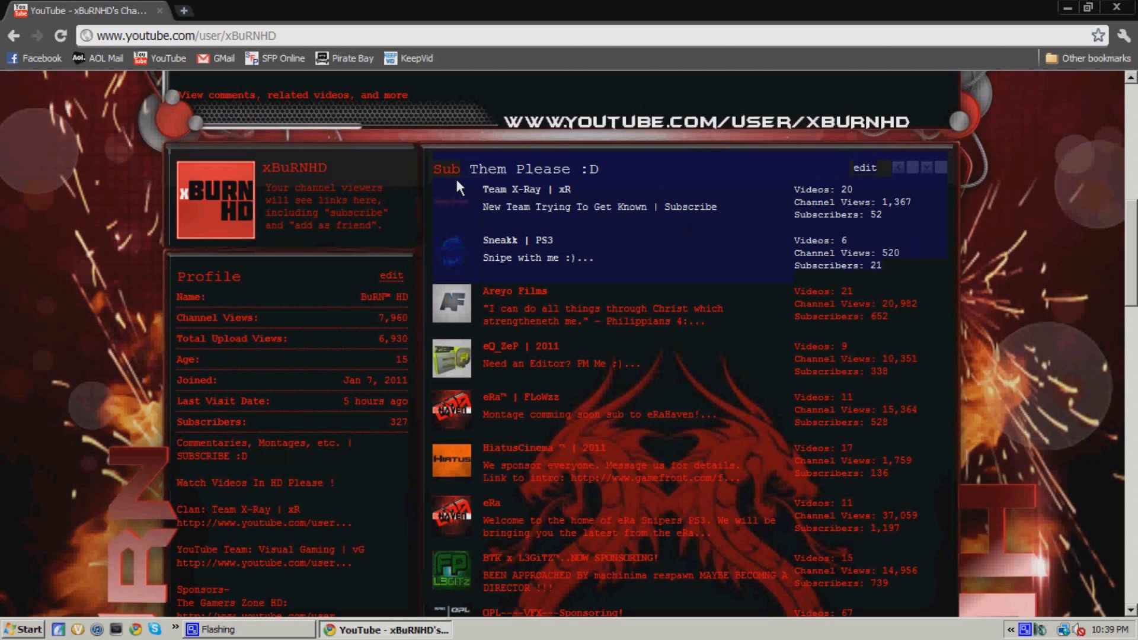
{"action": "left_click", "coordinate": [26, 191]}
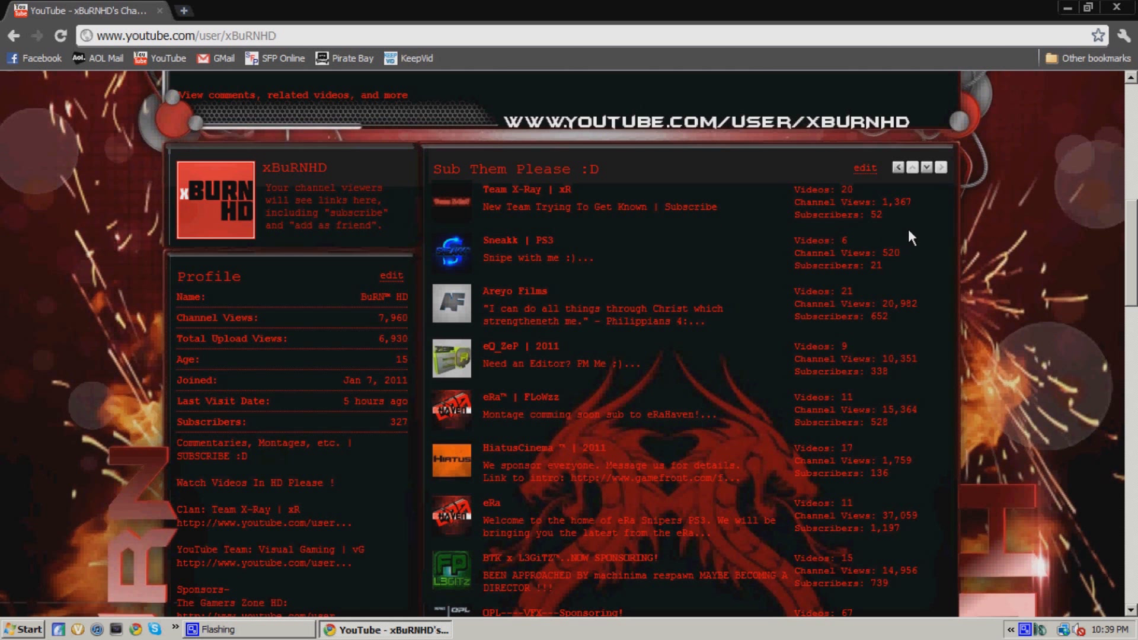
{"action": "left_click", "coordinate": [941, 201]}
{"action": "left_click_drag", "start_coordinate": [884, 217], "coordinate": [450, 189]}
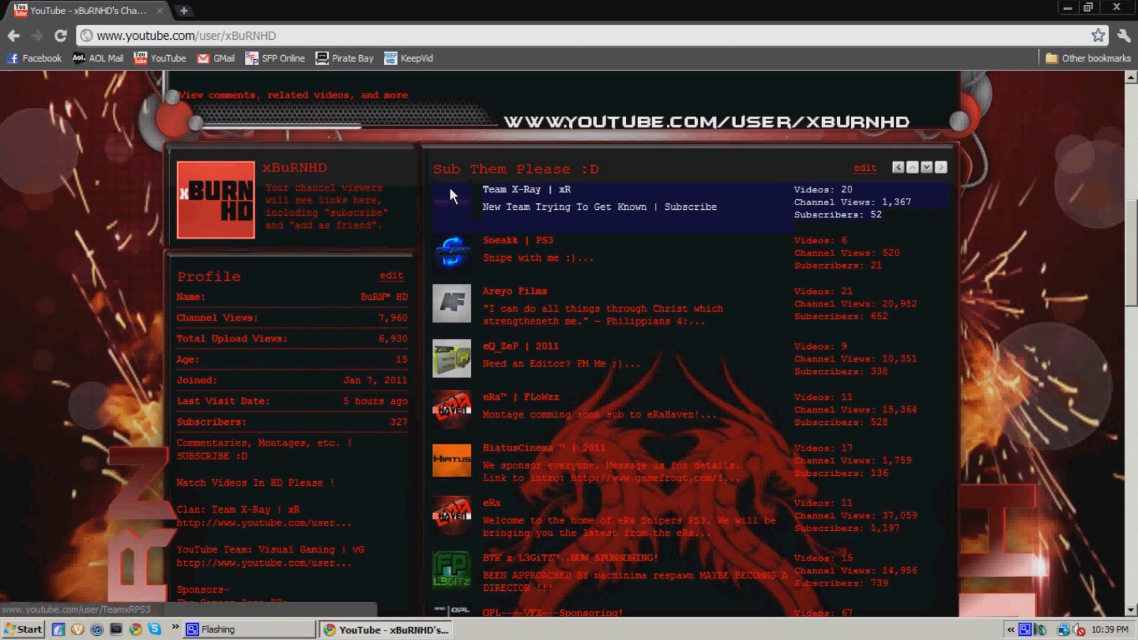
{"action": "left_click", "coordinate": [810, 215]}
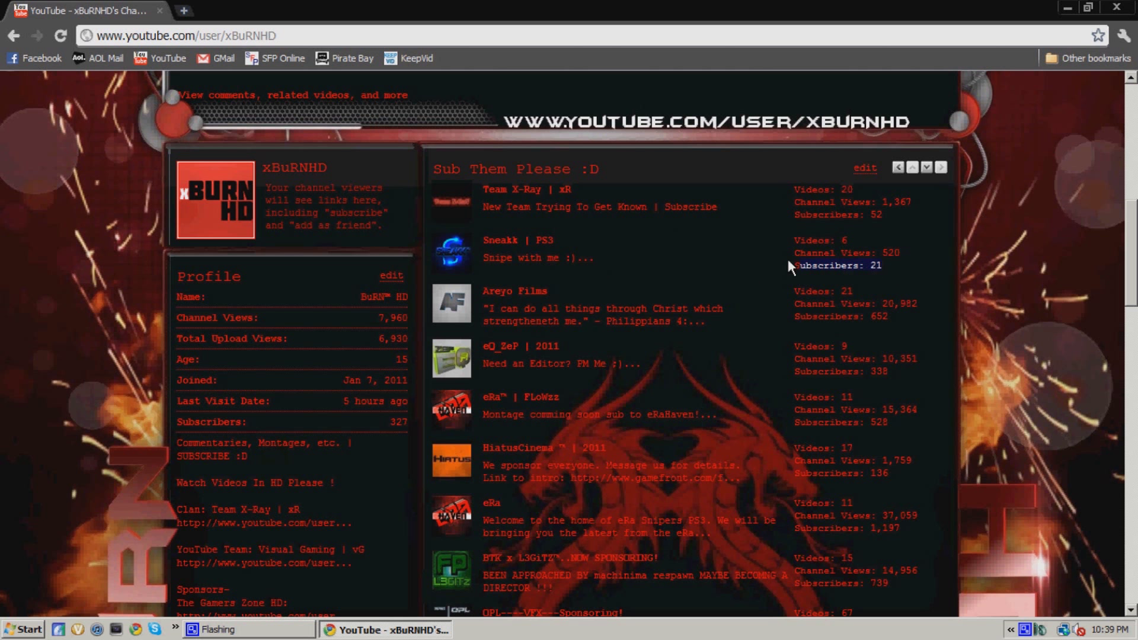
{"action": "left_click_drag", "start_coordinate": [788, 266], "coordinate": [438, 236]}
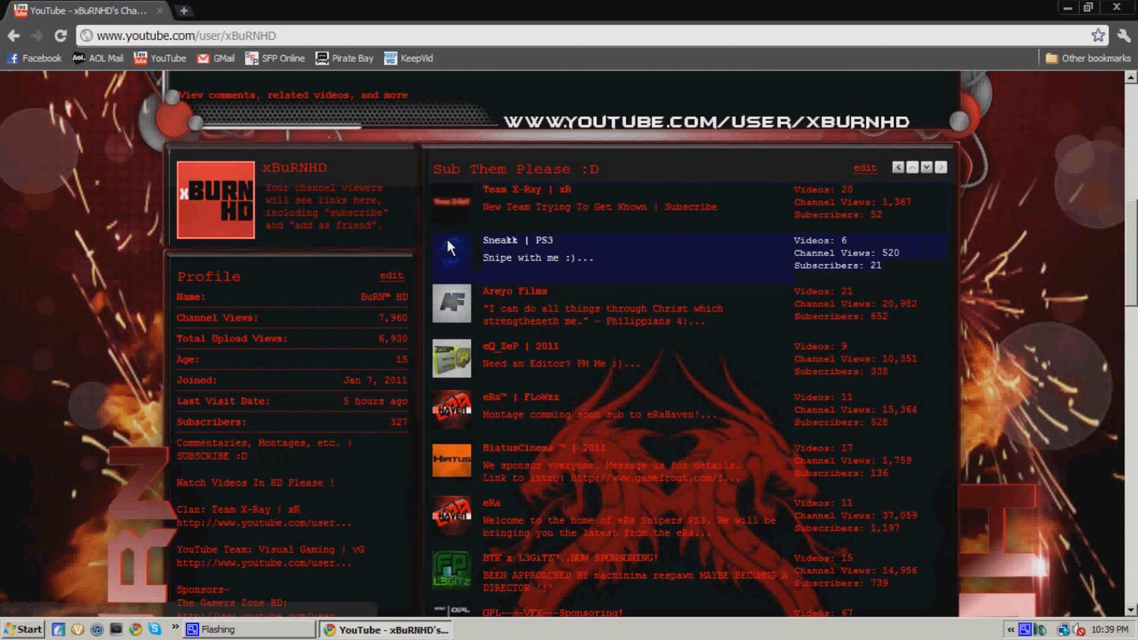
{"action": "left_click", "coordinate": [583, 254]}
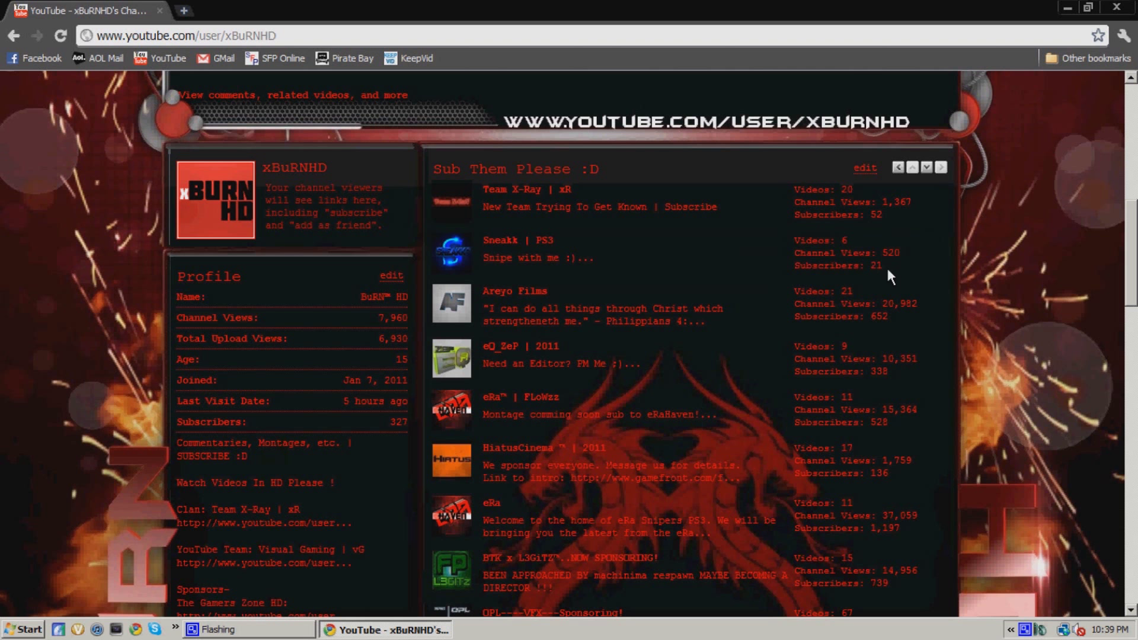
{"action": "left_click_drag", "start_coordinate": [888, 271], "coordinate": [460, 249]}
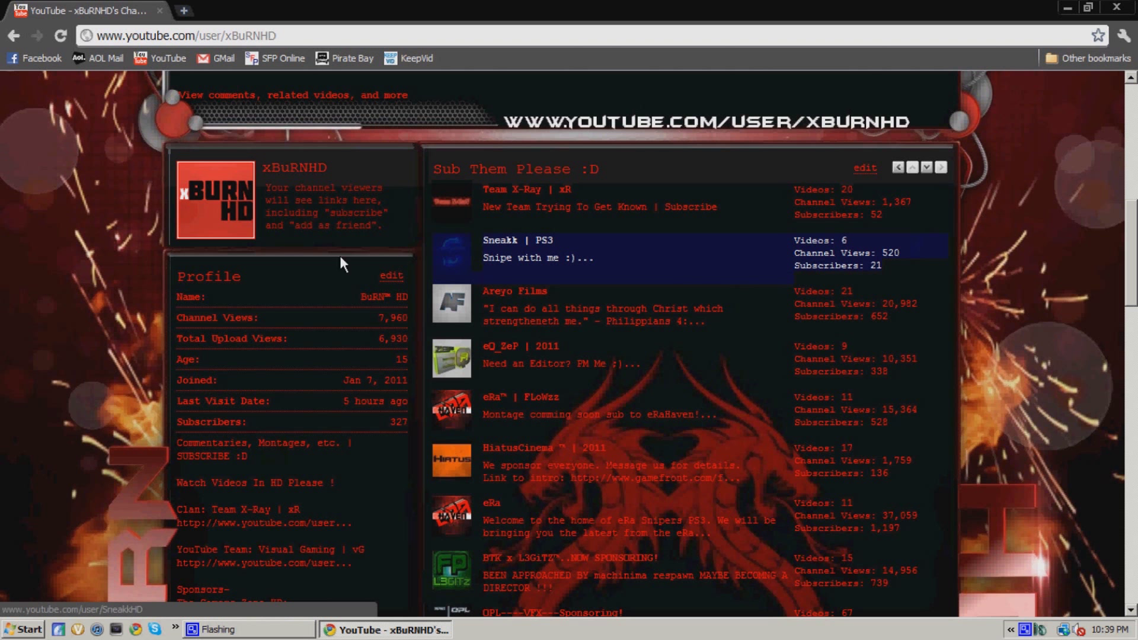
{"action": "left_click", "coordinate": [941, 261]}
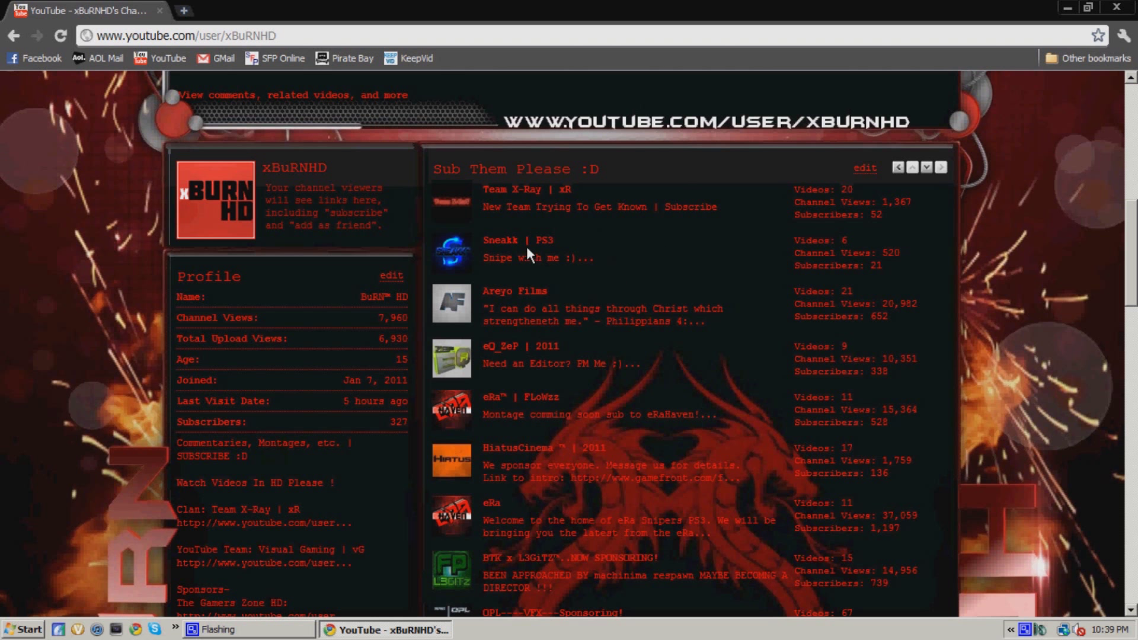
{"action": "scroll", "coordinate": [446, 350], "scroll_direction": "down", "scroll_amount": 3}
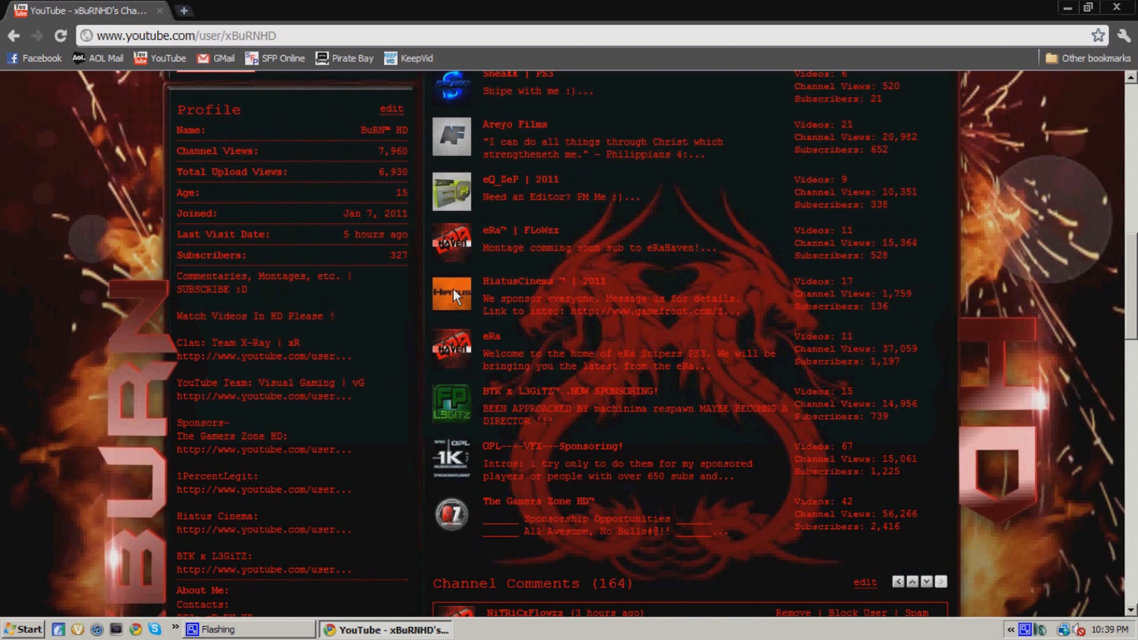
{"action": "left_click", "coordinate": [1115, 8]}
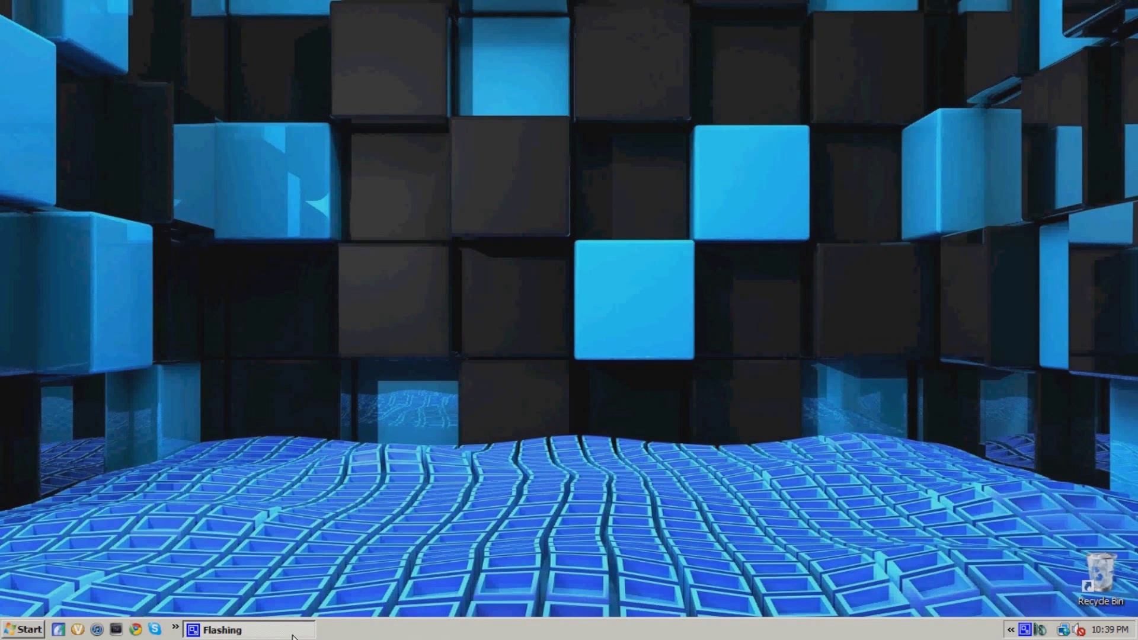